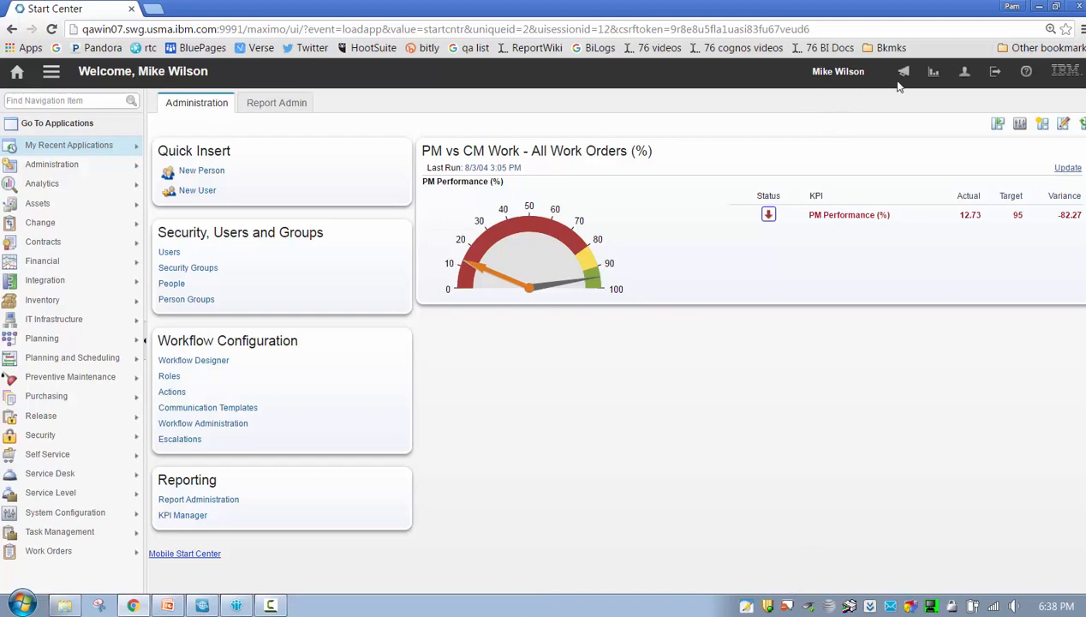
Add a Result Set portlet to the Right Column of the Administration start center layout and finish the layout configuration.
{"action": "left_click", "coordinate": [999, 127]}
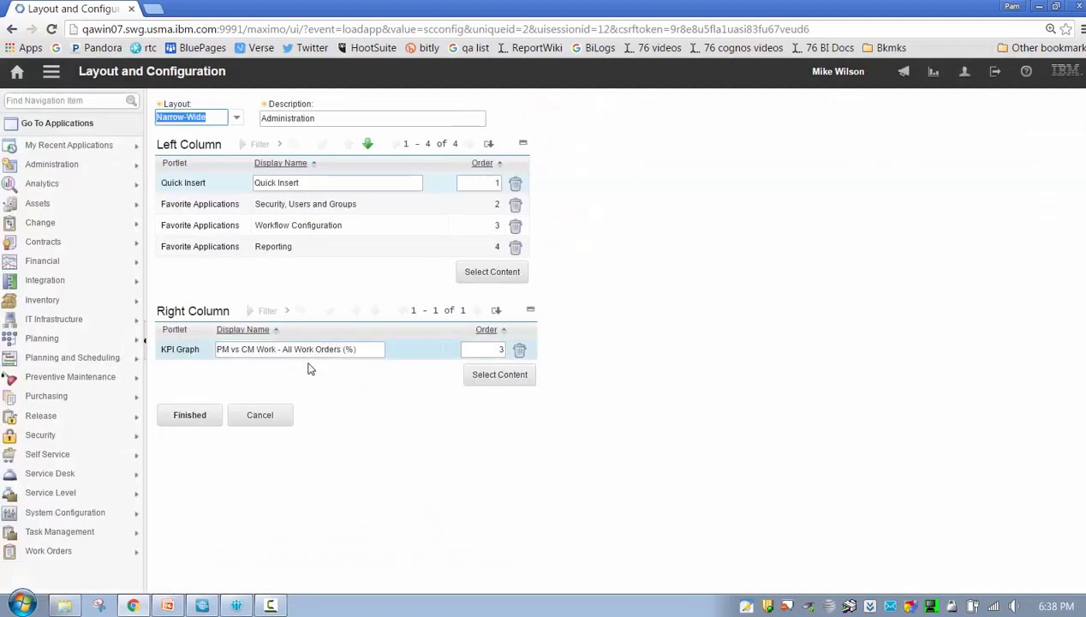
{"action": "left_click", "coordinate": [506, 379]}
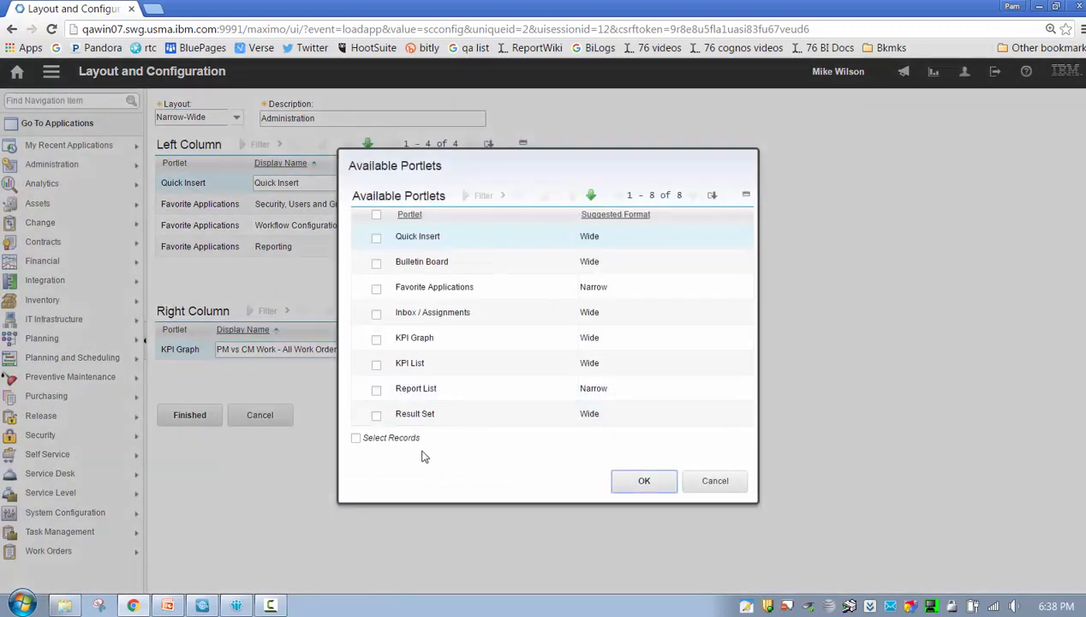
{"action": "left_click", "coordinate": [377, 416]}
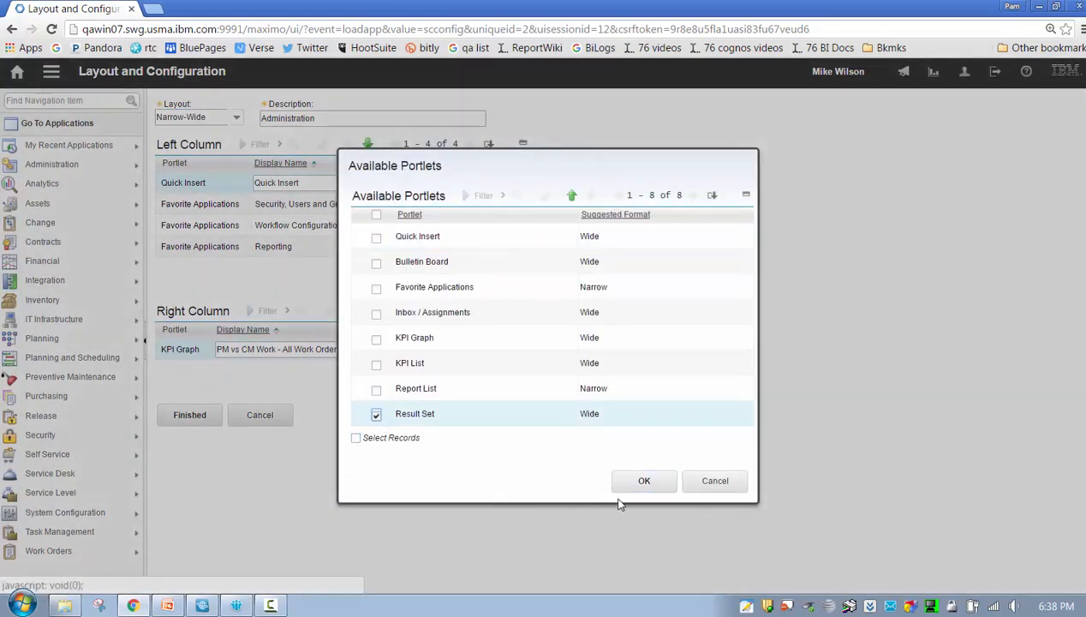
{"action": "left_click", "coordinate": [641, 481]}
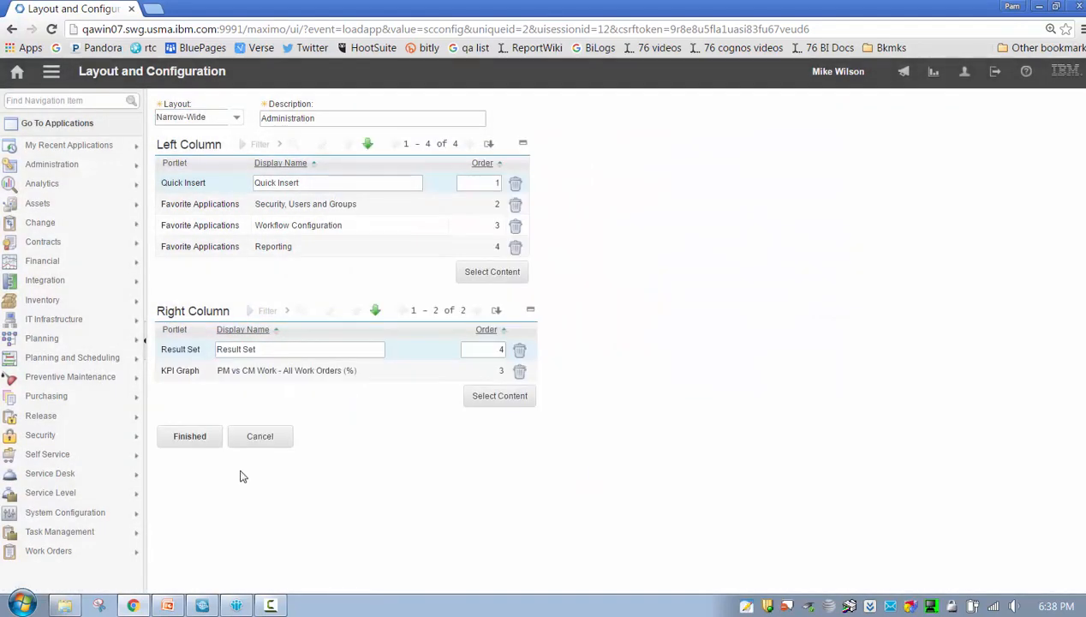
{"action": "left_click", "coordinate": [189, 438]}
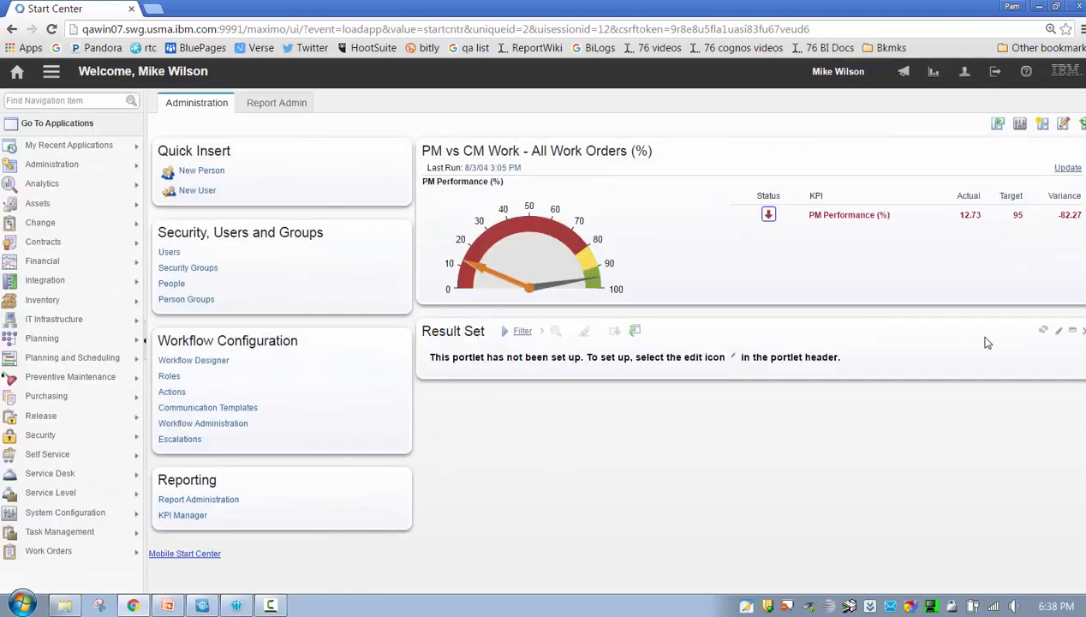
{"action": "left_click", "coordinate": [1049, 331]}
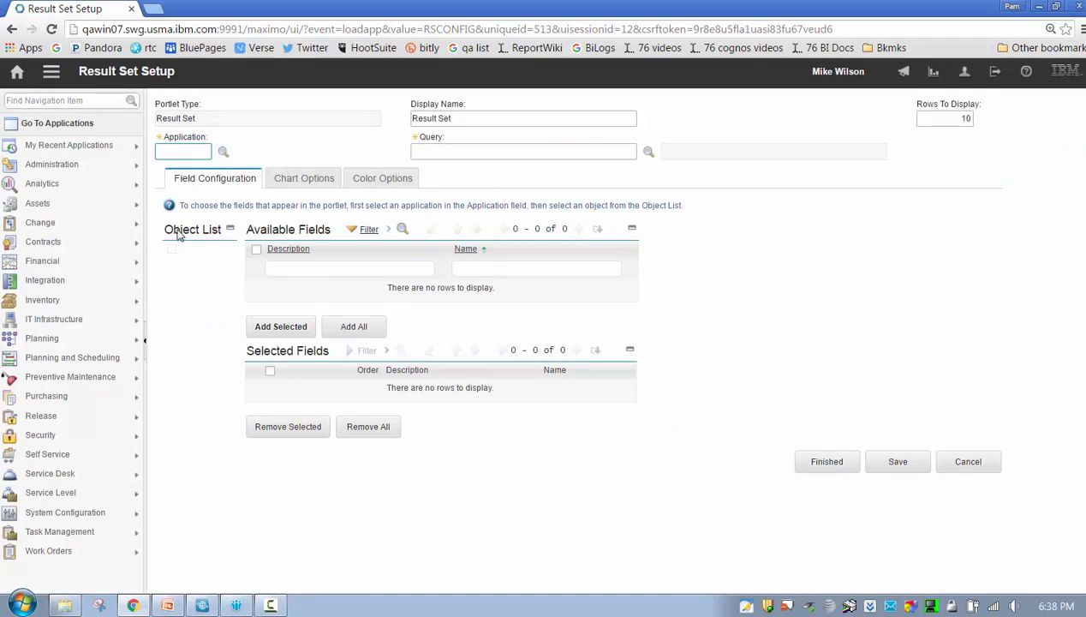
{"action": "left_click", "coordinate": [223, 151]}
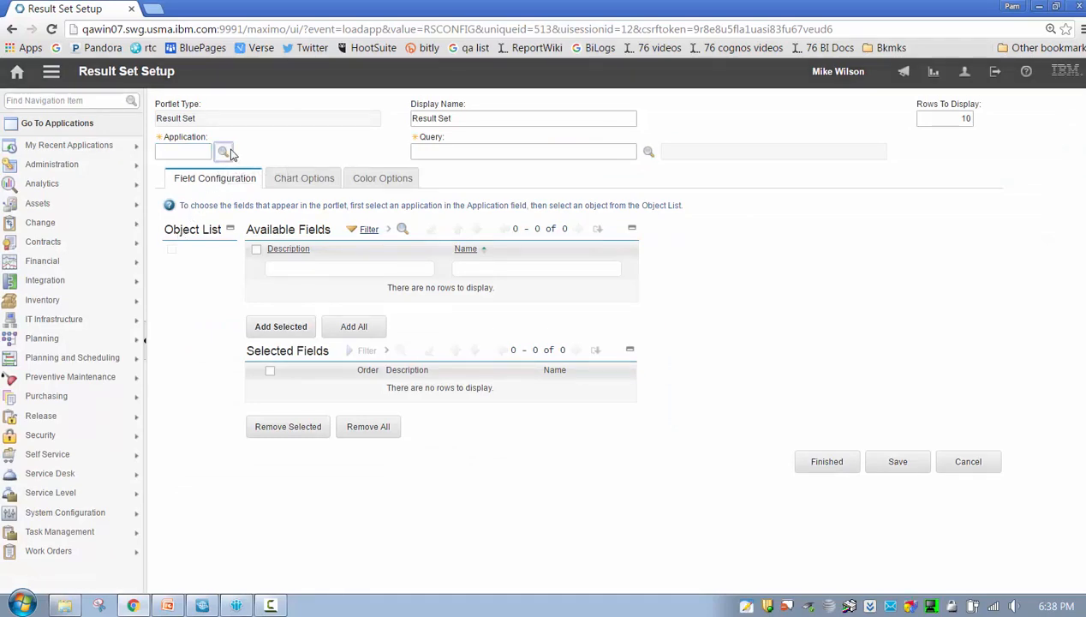
{"action": "type", "text": "wotr"}
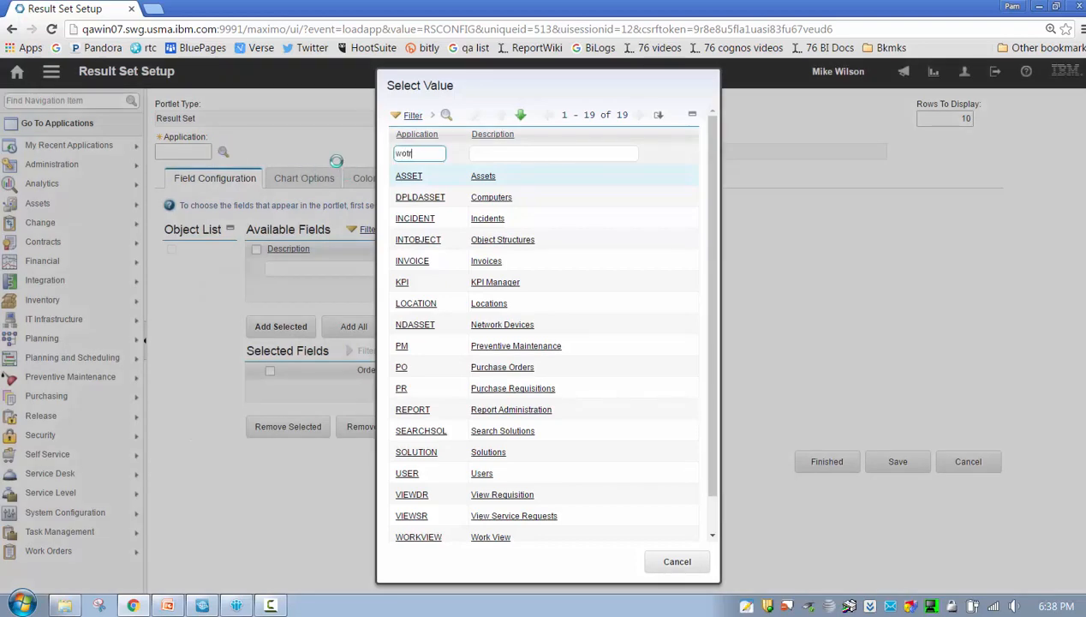
{"action": "type", "text": "ack"}
{"action": "key", "text": "Return"}
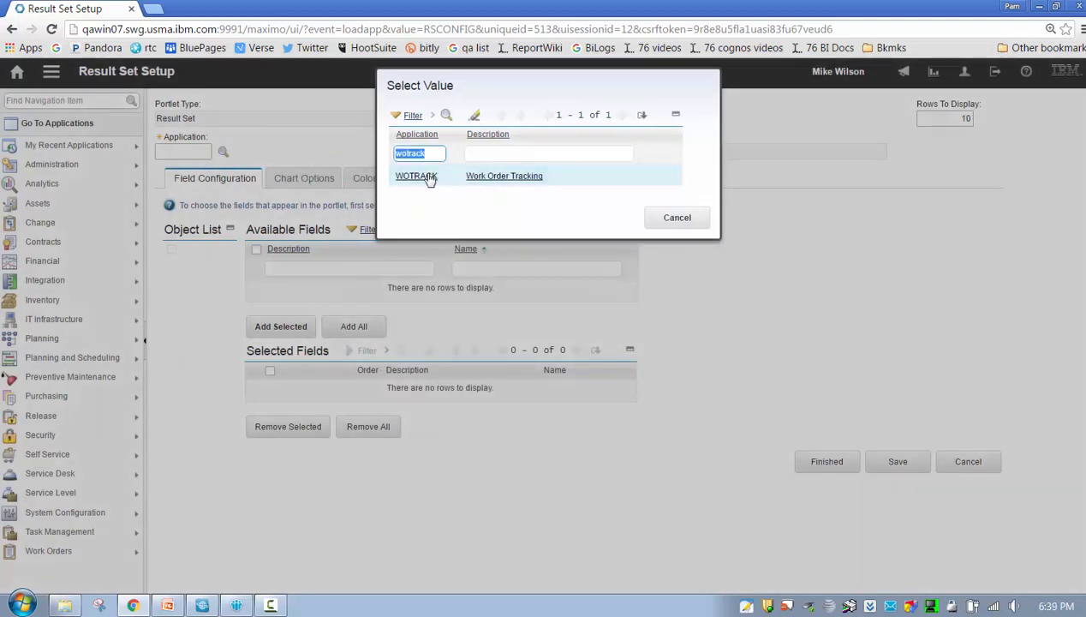
{"action": "left_click", "coordinate": [424, 176]}
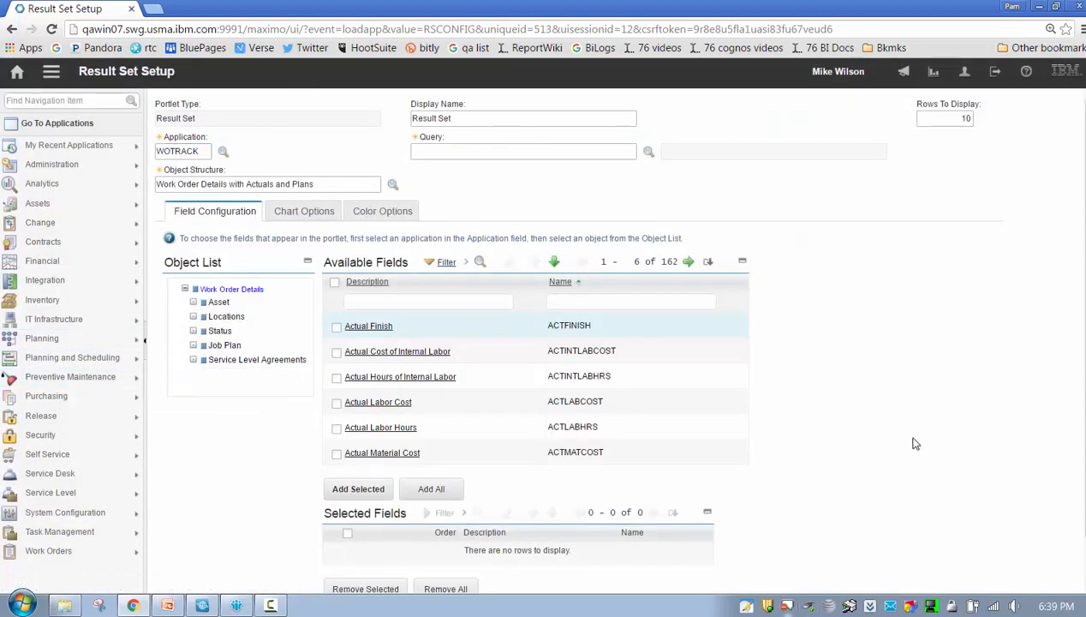
{"action": "scroll", "coordinate": [977, 497], "scroll_direction": "down", "scroll_amount": 1}
{"action": "left_click", "coordinate": [968, 573]}
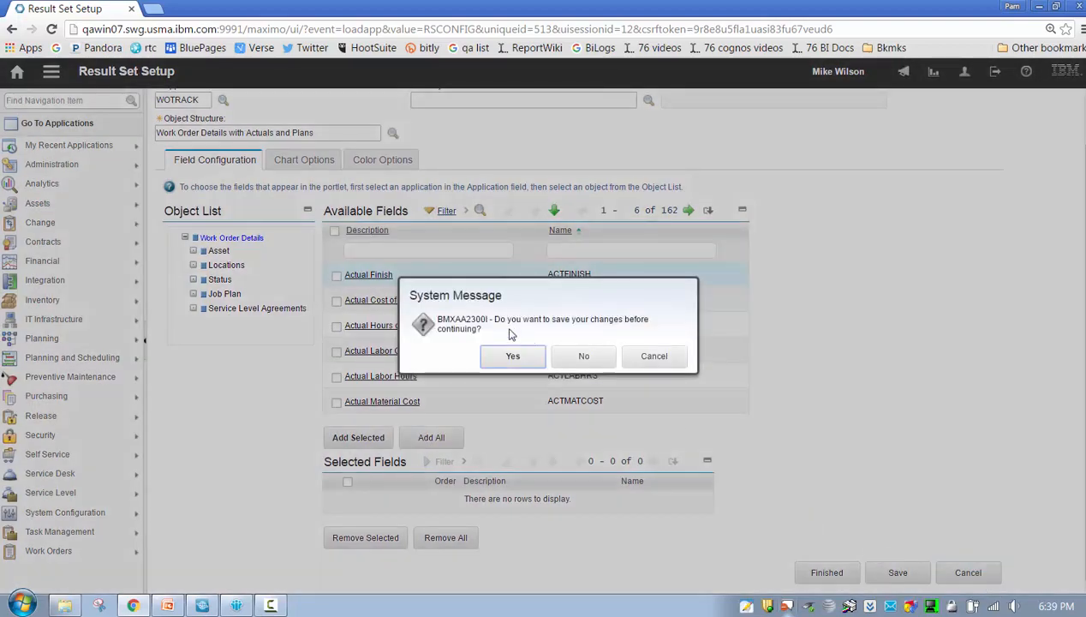
{"action": "left_click", "coordinate": [507, 355]}
{"action": "left_click", "coordinate": [656, 359]}
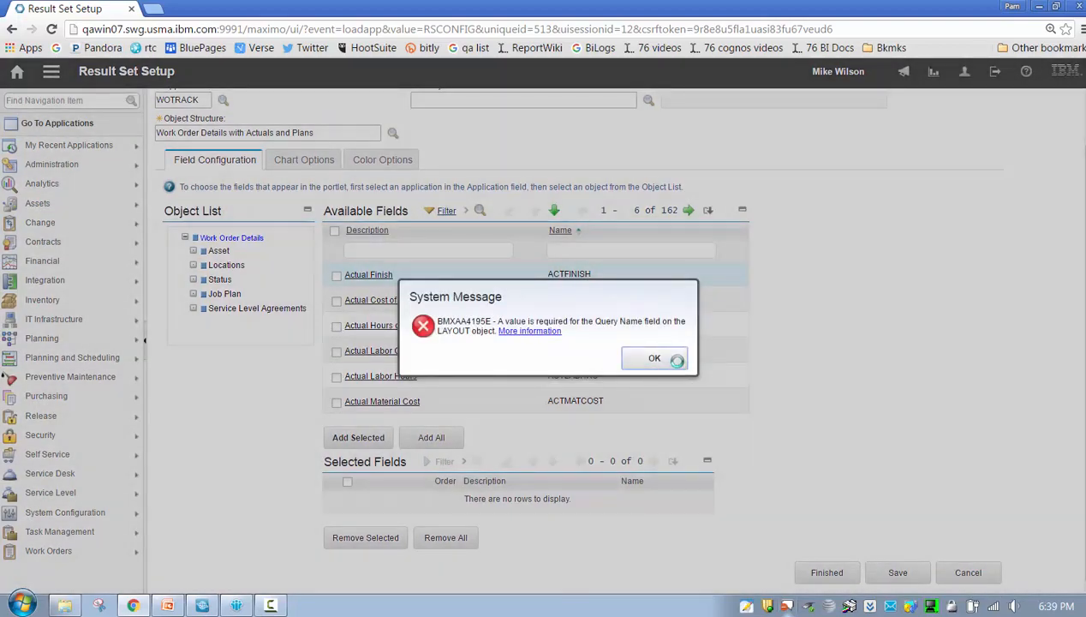
{"action": "left_click", "coordinate": [972, 574]}
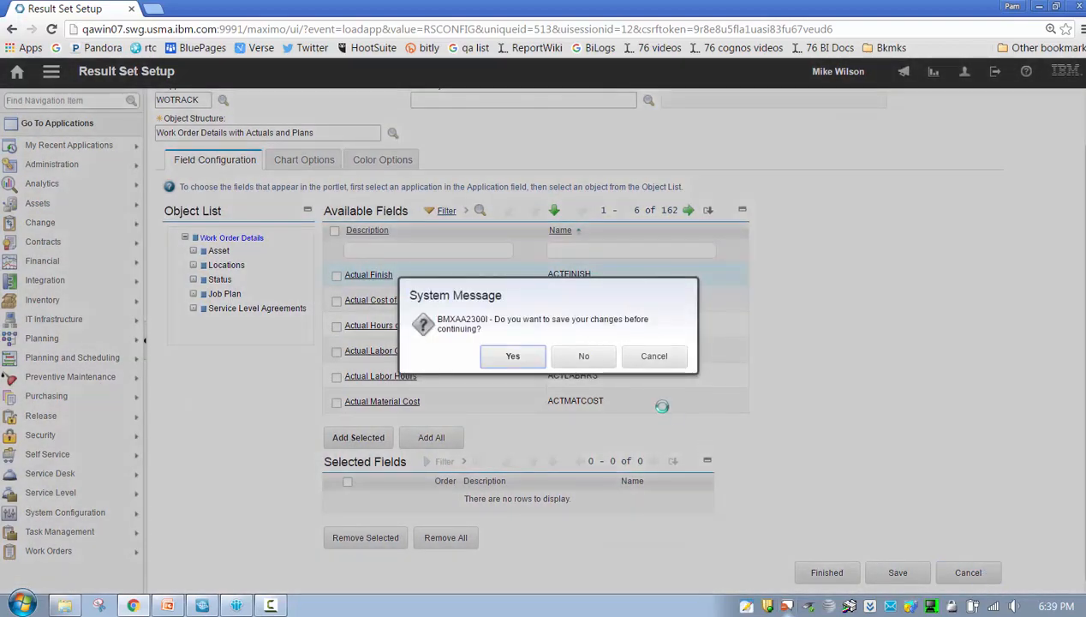
{"action": "left_click", "coordinate": [593, 357]}
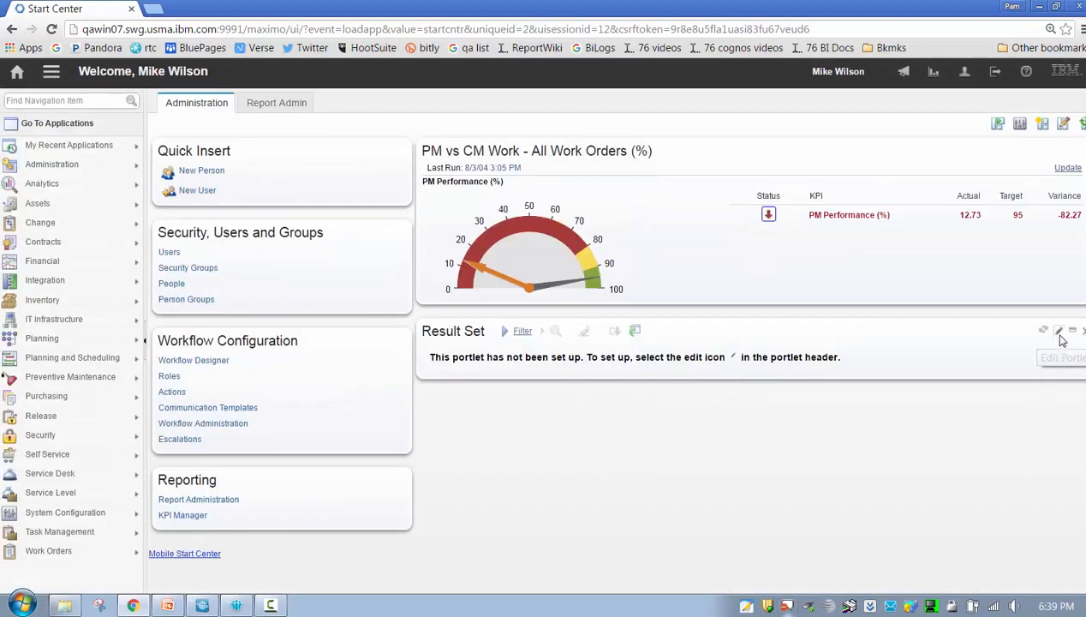
Open the setup of the new Result Set portlet and set its application to WOTRACK (Work Order Tracking).
{"action": "left_click", "coordinate": [1059, 330]}
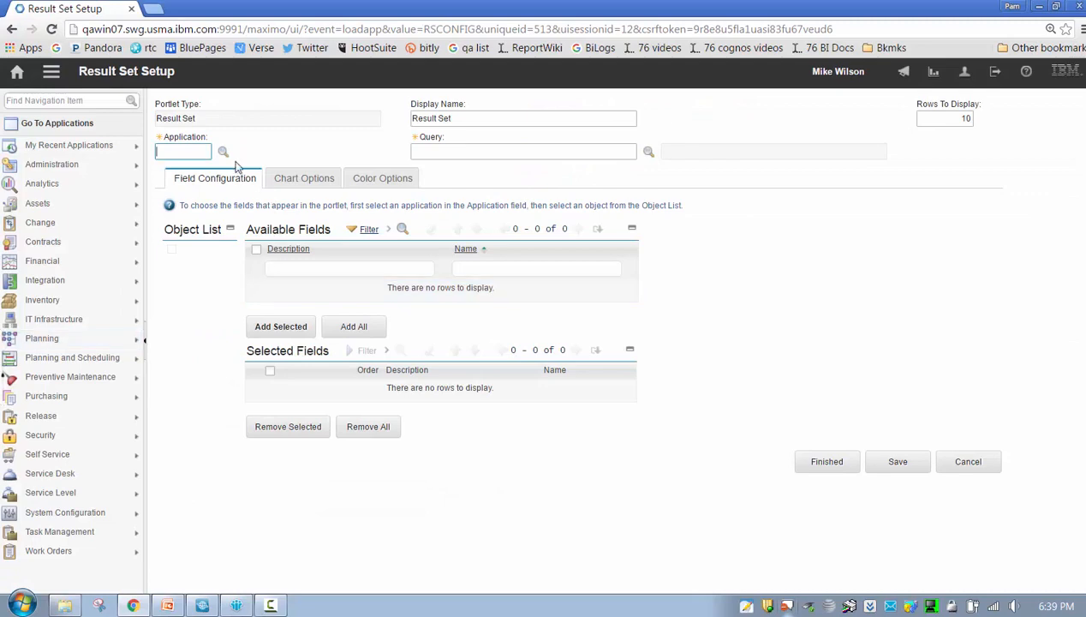
{"action": "left_click", "coordinate": [223, 151]}
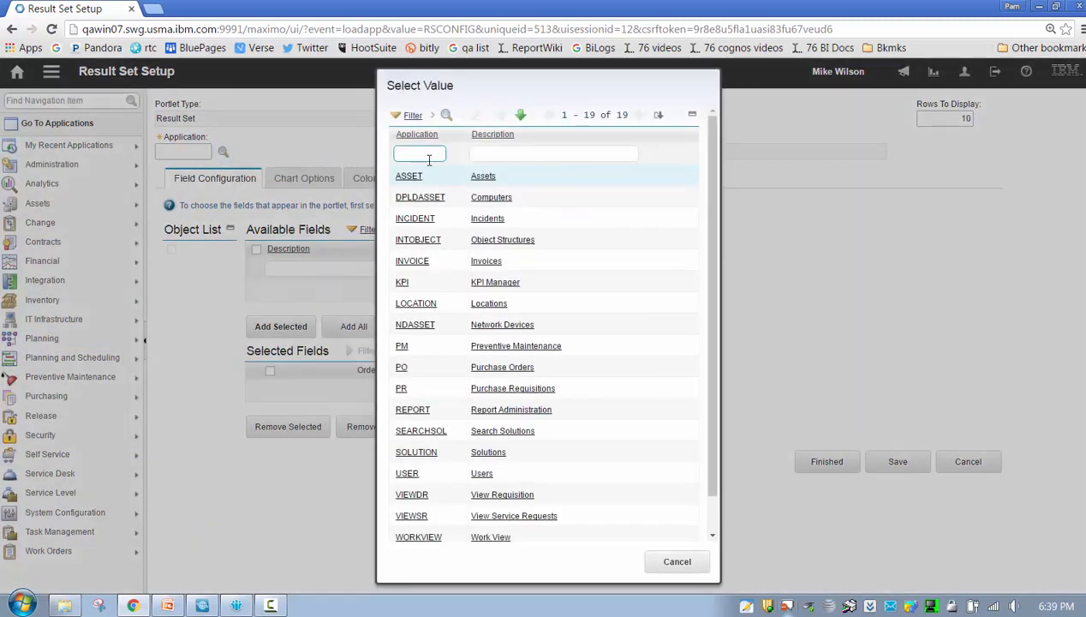
{"action": "type", "text": "wotra"}
{"action": "key", "text": "Return"}
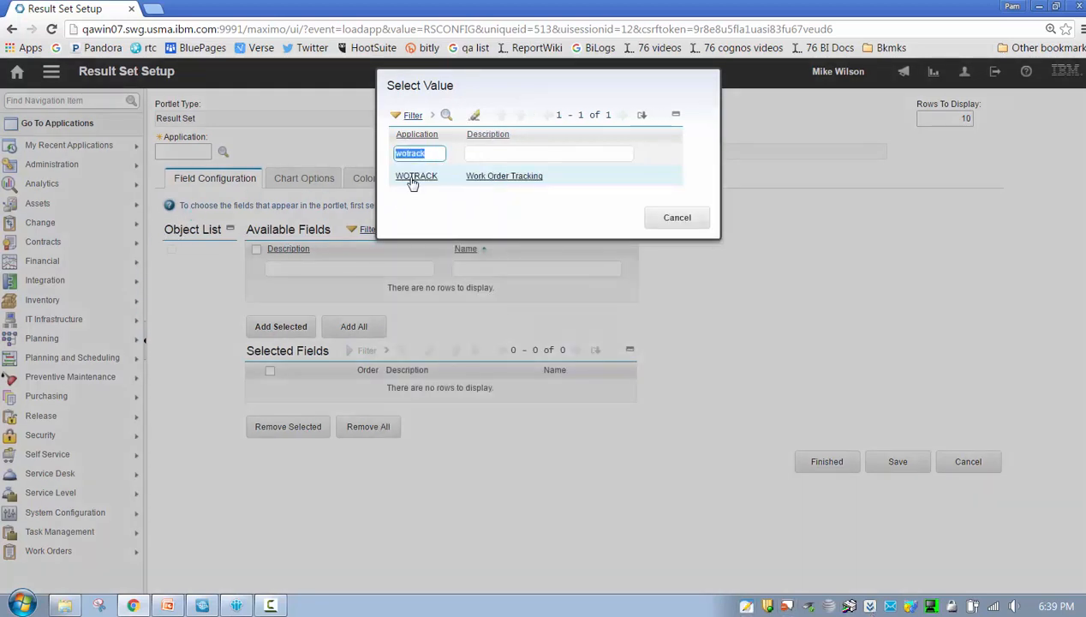
{"action": "left_click", "coordinate": [413, 179]}
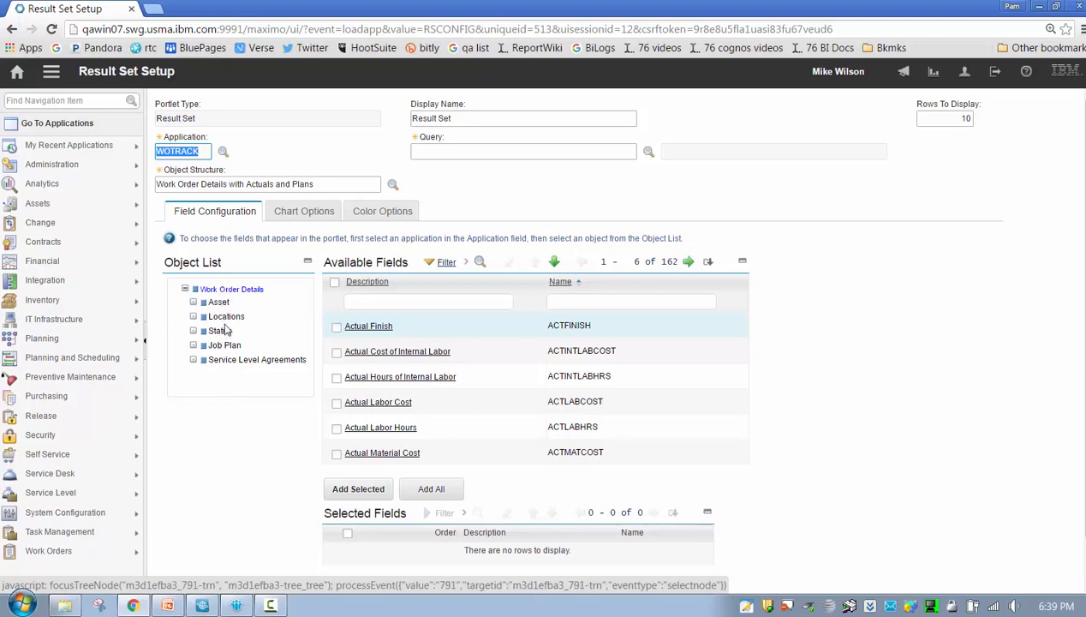
Check the object structure choices without changing them and set the portlet's query to Bedford Work Orders.
{"action": "left_click", "coordinate": [393, 187]}
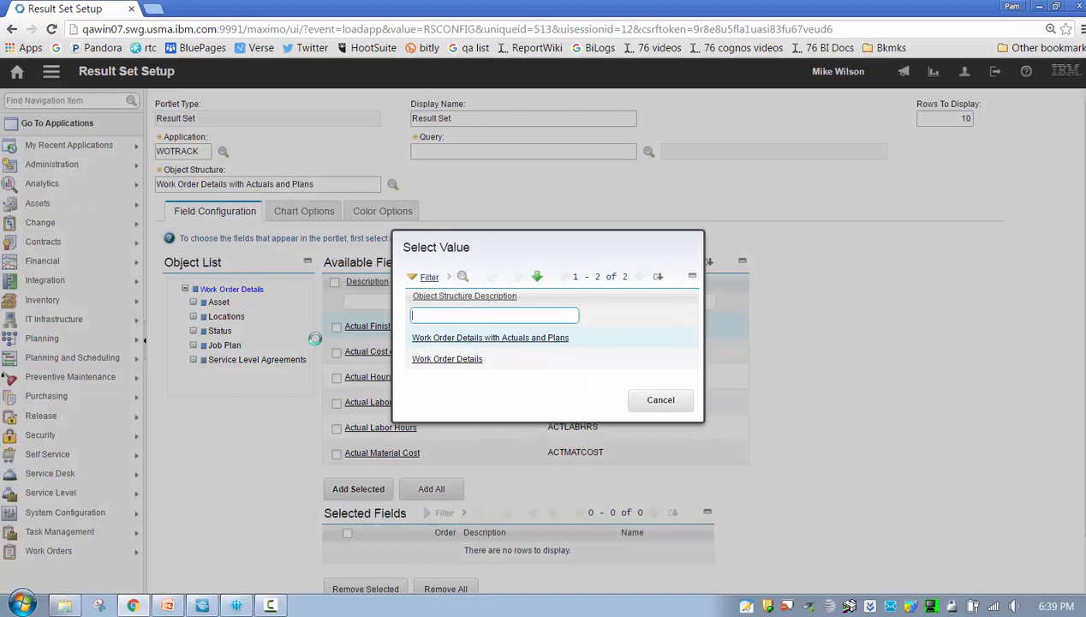
{"action": "left_click", "coordinate": [662, 403]}
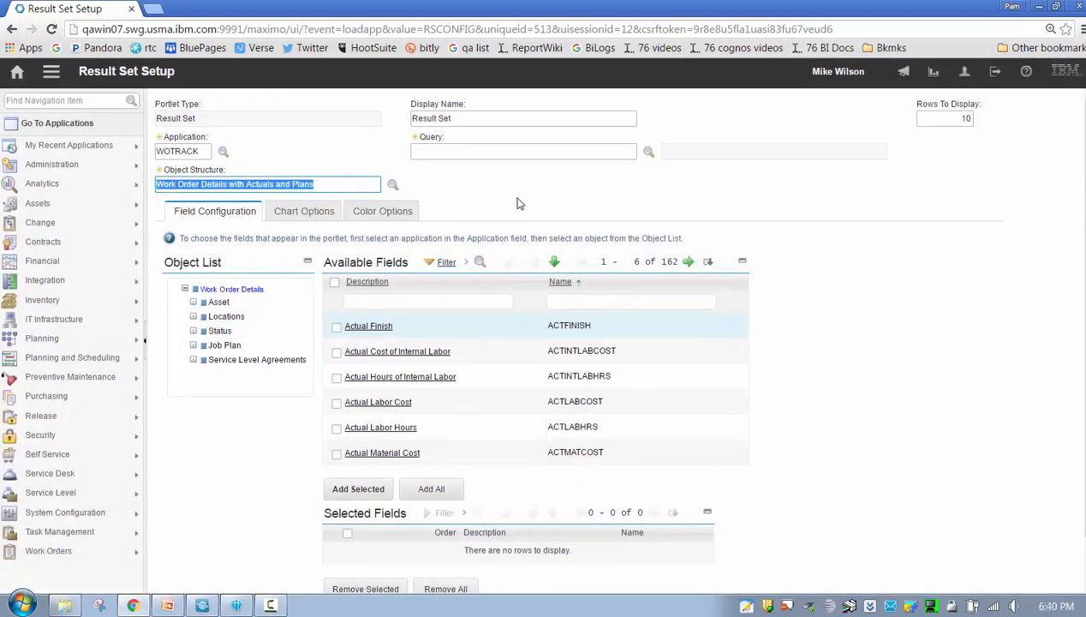
{"action": "left_click", "coordinate": [449, 152]}
{"action": "left_click", "coordinate": [648, 152]}
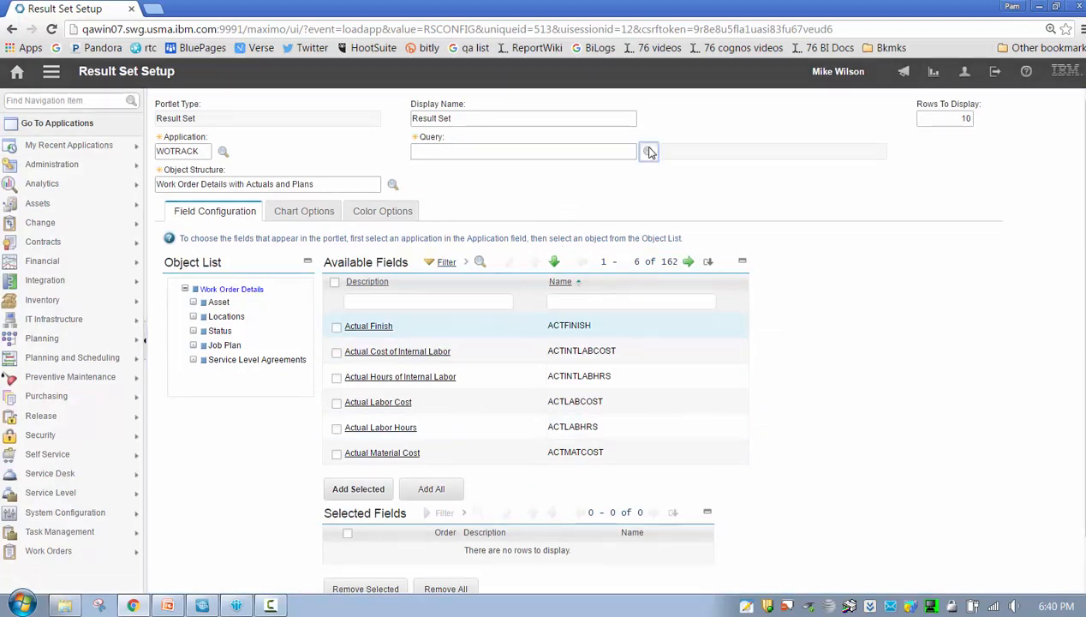
{"action": "left_click", "coordinate": [445, 342]}
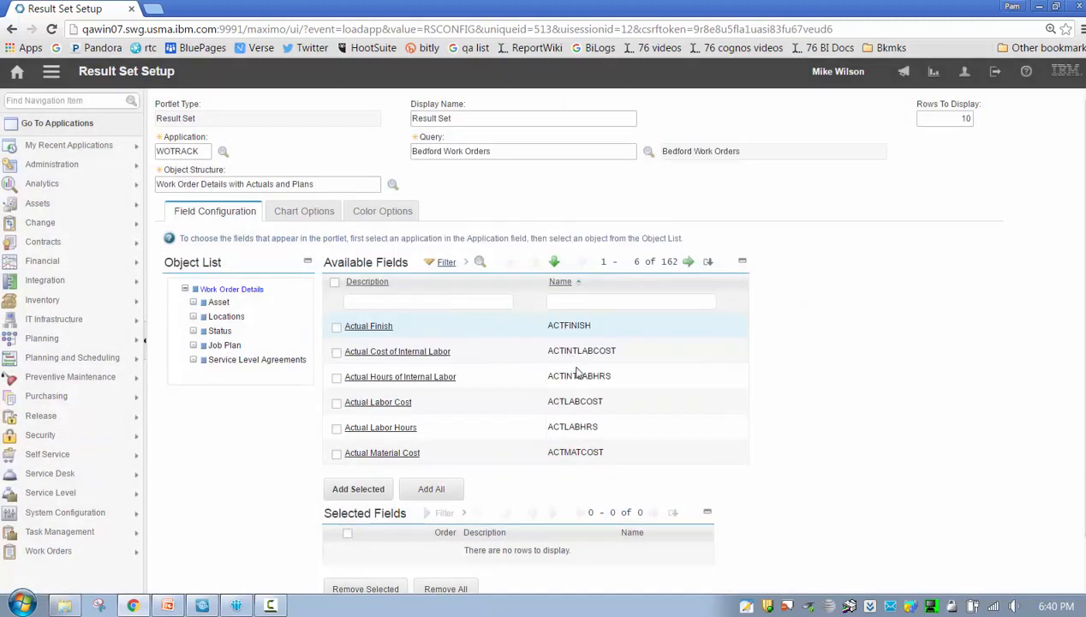
Examine the available fields offered by the Asset, Locations, Status and Work Order Details objects.
{"action": "scroll", "coordinate": [789, 221], "scroll_direction": "down", "scroll_amount": 1}
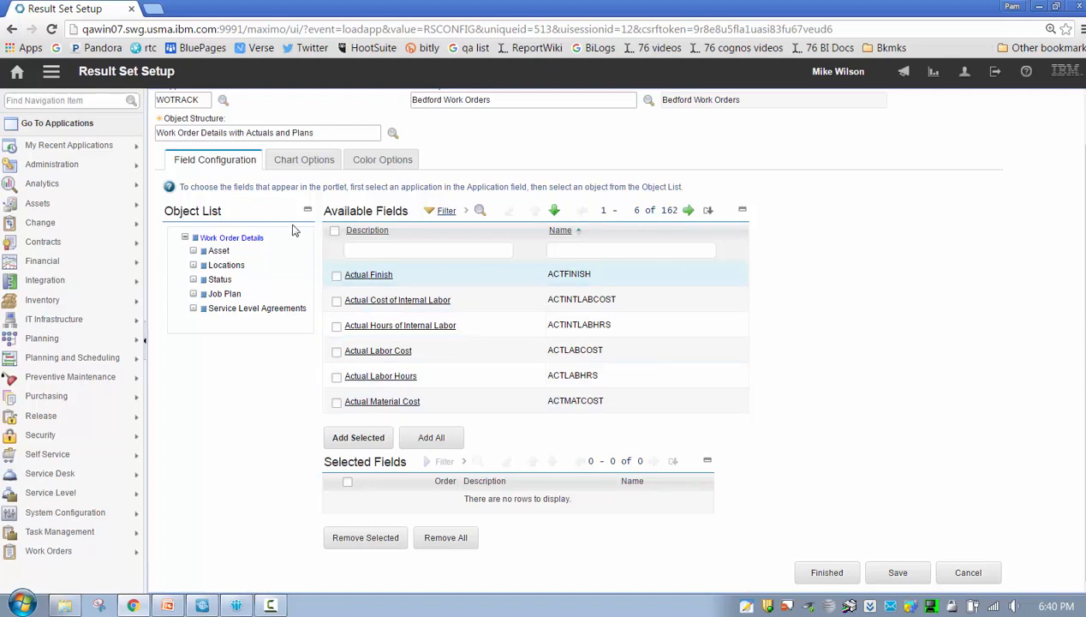
{"action": "left_click", "coordinate": [218, 251]}
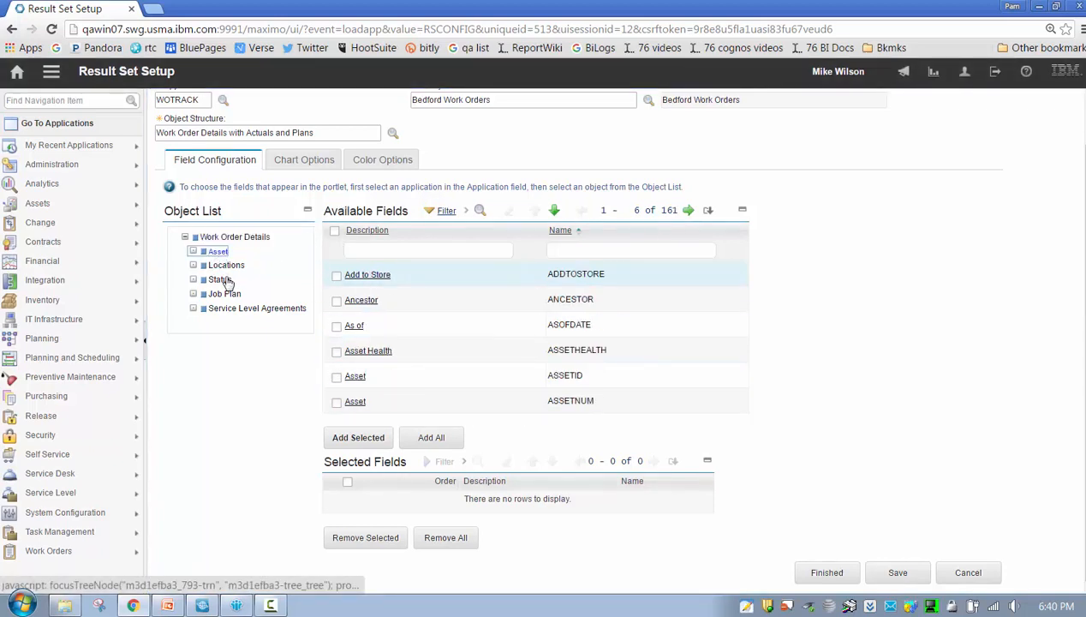
{"action": "left_click", "coordinate": [227, 267]}
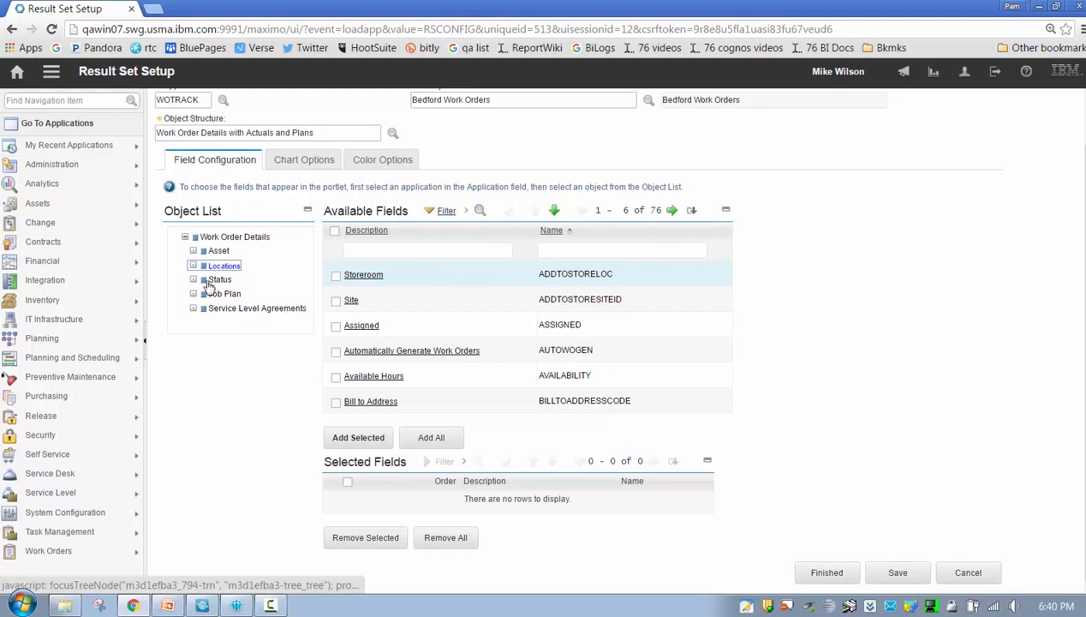
{"action": "left_click", "coordinate": [216, 281]}
{"action": "left_click", "coordinate": [225, 237]}
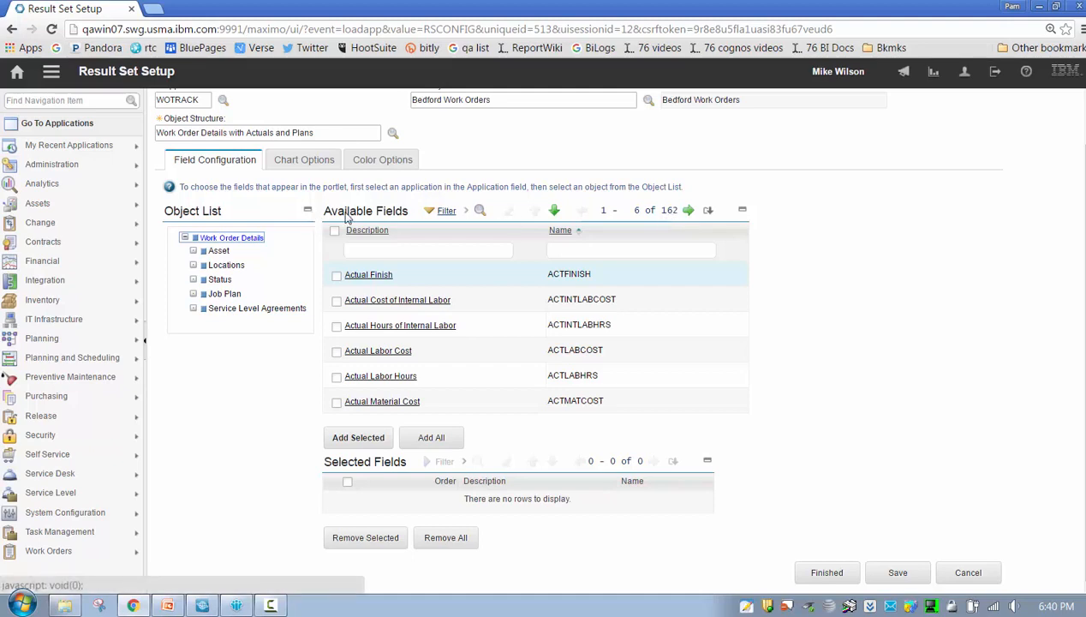
{"action": "left_click", "coordinate": [224, 266]}
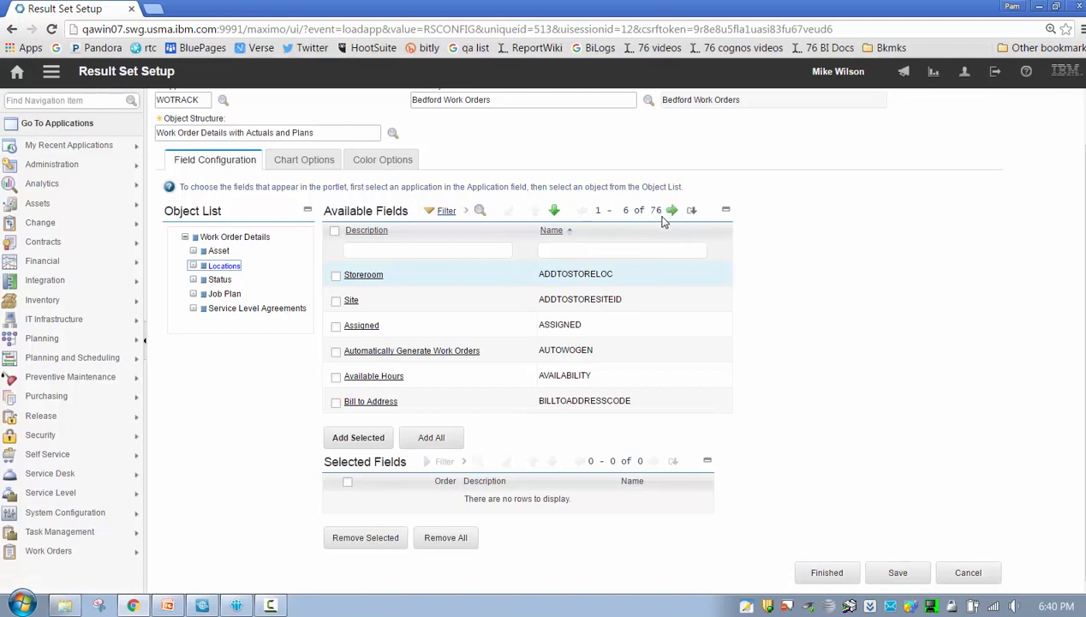
Filter the Work Order Details fields by "work" and add the Work Order (WONUM) field to the selected fields.
{"action": "left_click", "coordinate": [241, 239]}
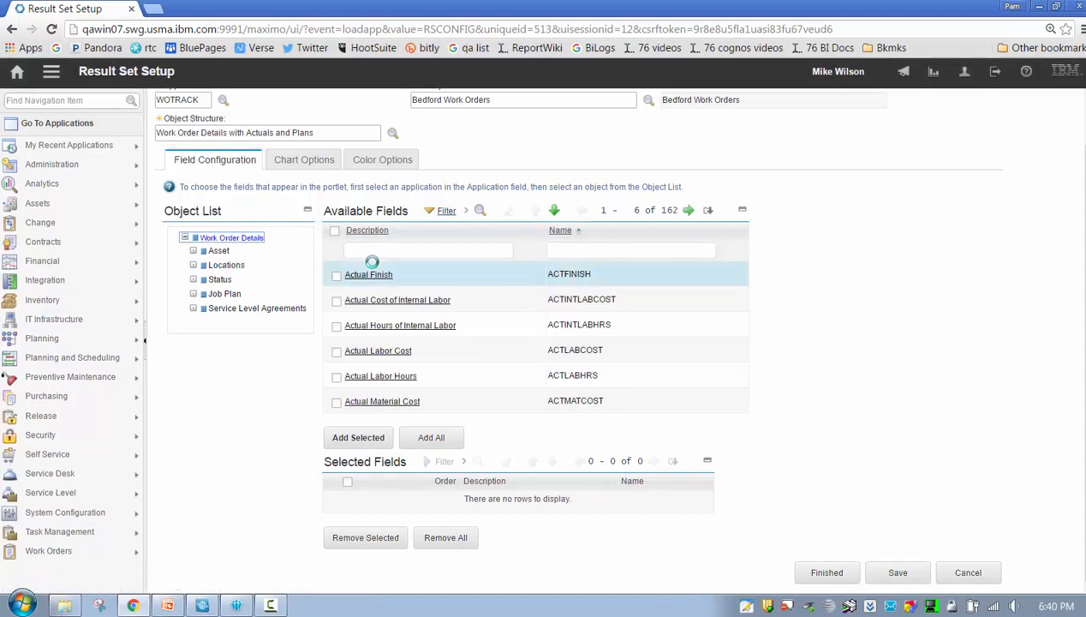
{"action": "left_click", "coordinate": [401, 246]}
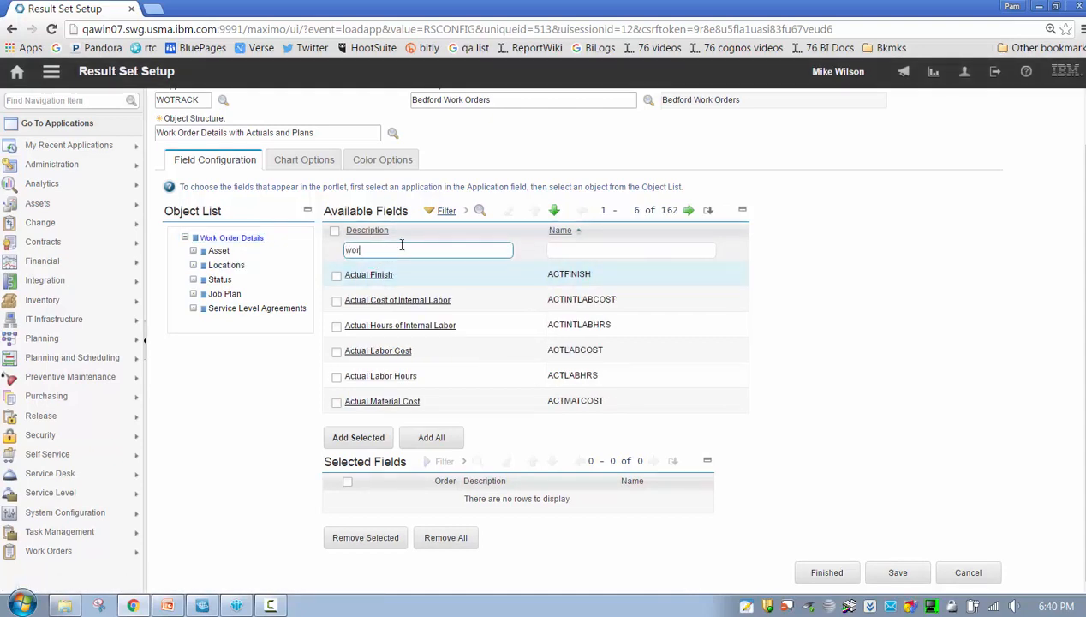
{"action": "key", "text": "Return"}
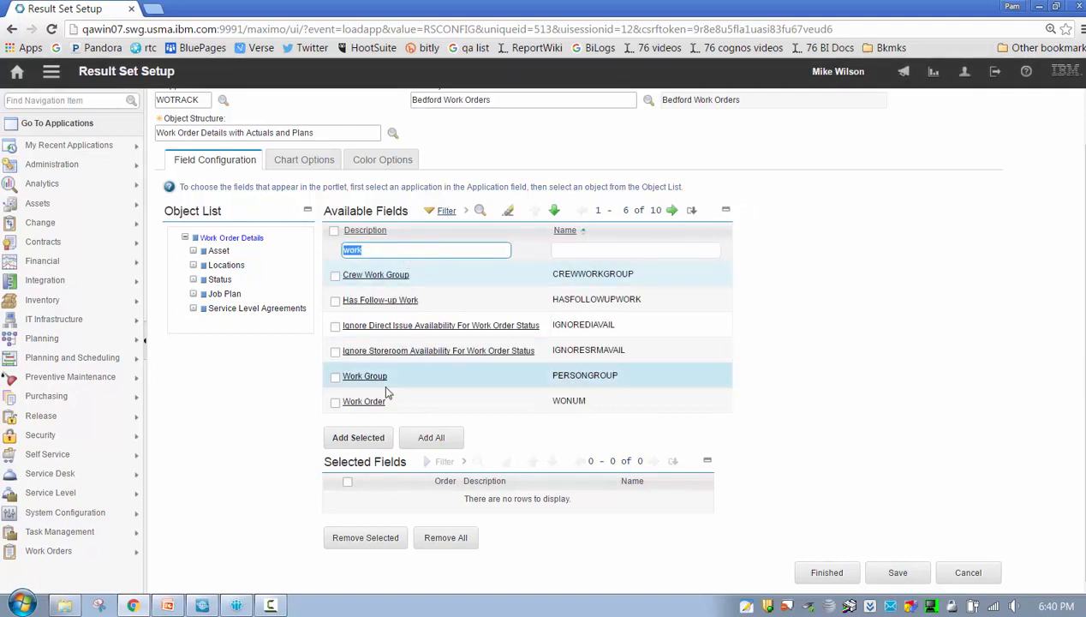
{"action": "left_click", "coordinate": [335, 402]}
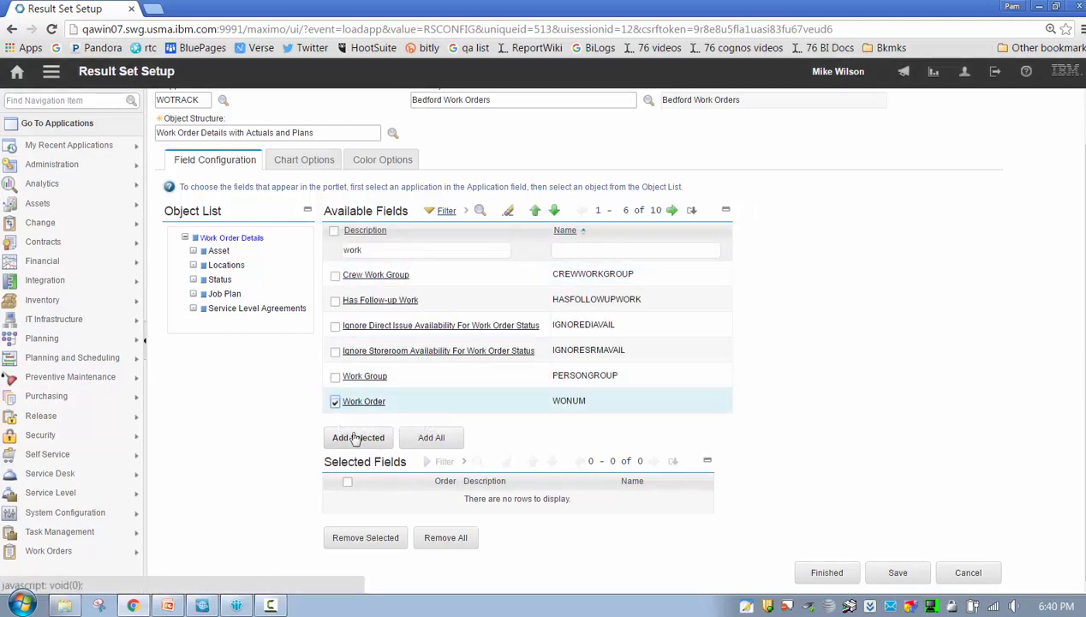
{"action": "left_click", "coordinate": [342, 440]}
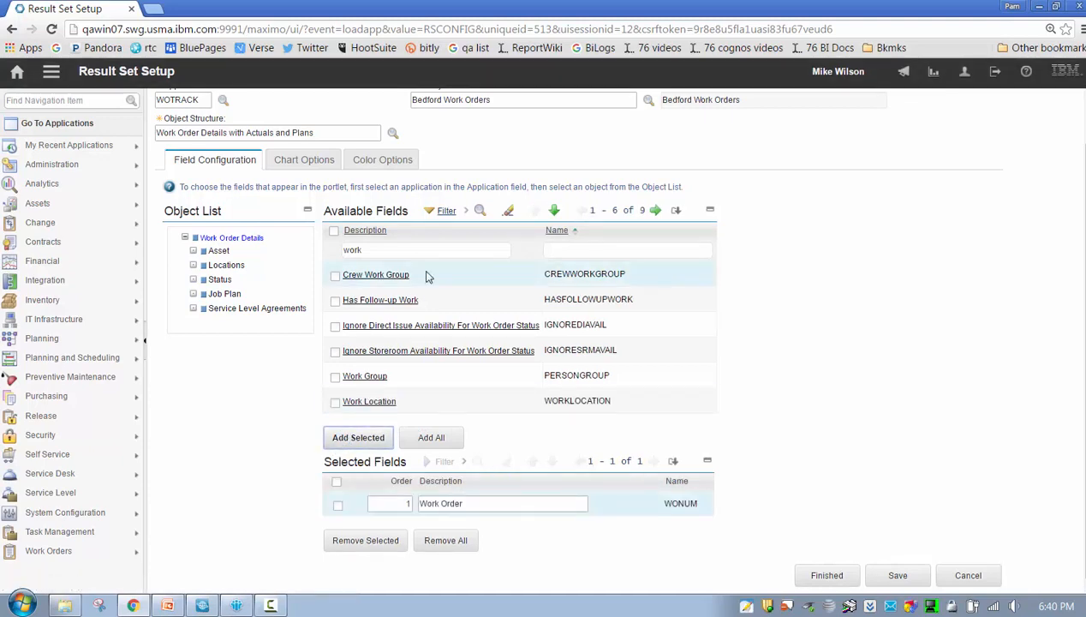
Filter the available field descriptions by "desc" and add the Description field to the selected fields.
{"action": "left_click", "coordinate": [397, 250]}
{"action": "type", "text": "de"}
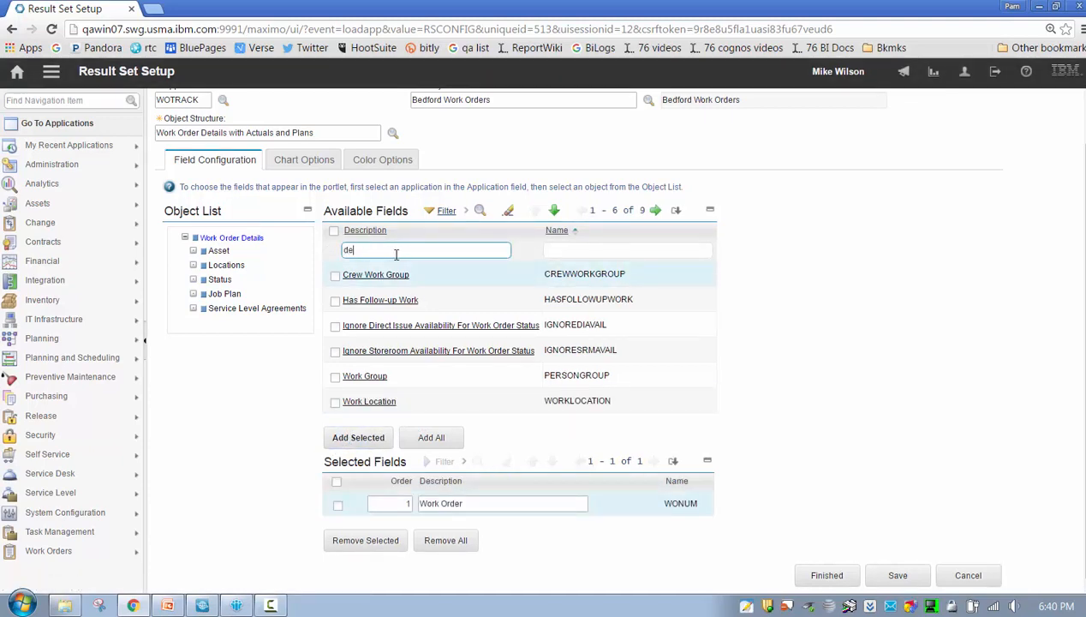
{"action": "type", "text": "sc"}
{"action": "key", "text": "Return"}
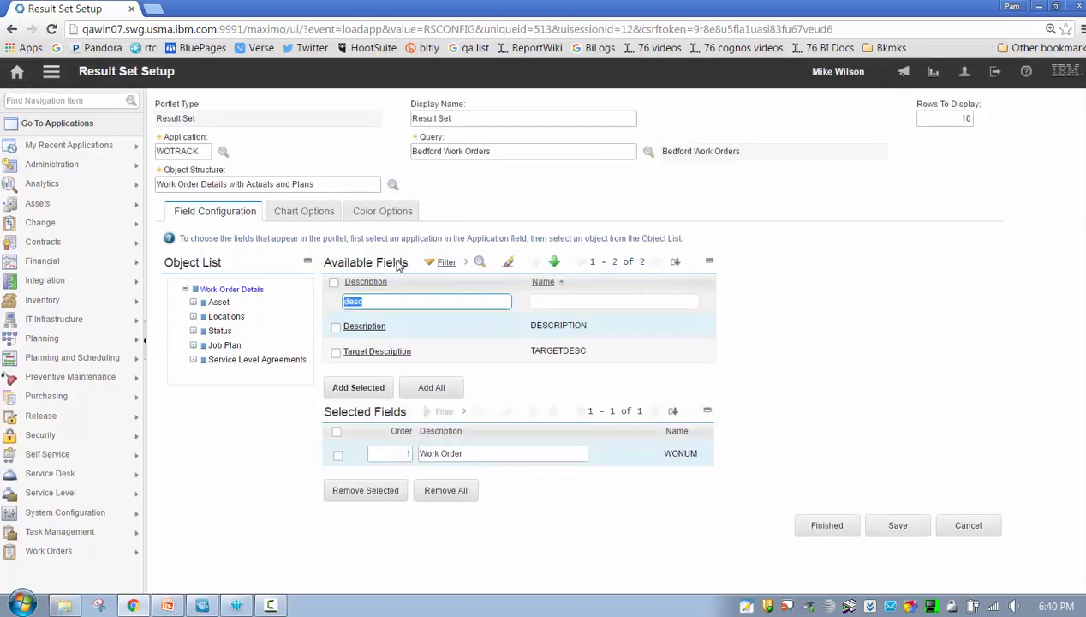
{"action": "left_click", "coordinate": [368, 330]}
{"action": "left_click", "coordinate": [359, 387]}
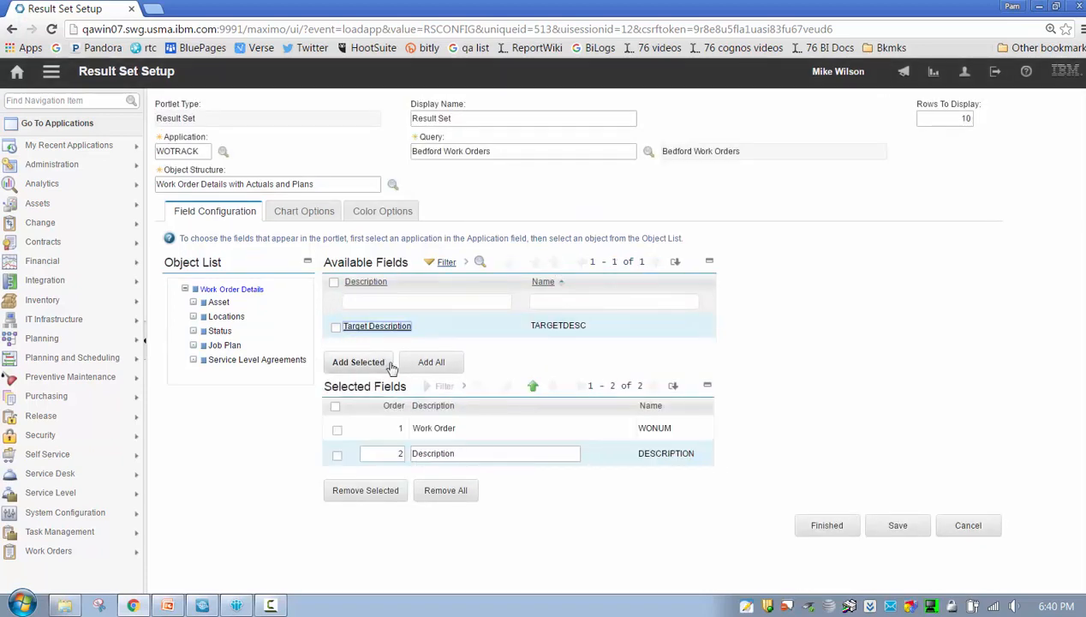
Filter the available Work Order Details fields by "status" and add the Status (STATUS) field to the selected fields.
{"action": "left_click", "coordinate": [391, 303]}
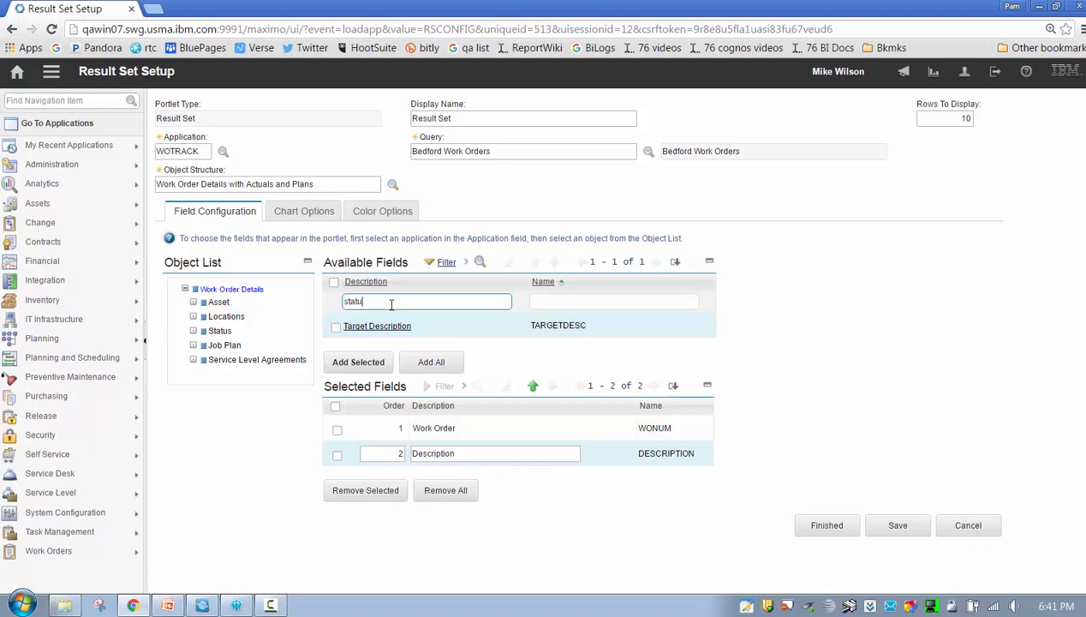
{"action": "key", "text": "Return"}
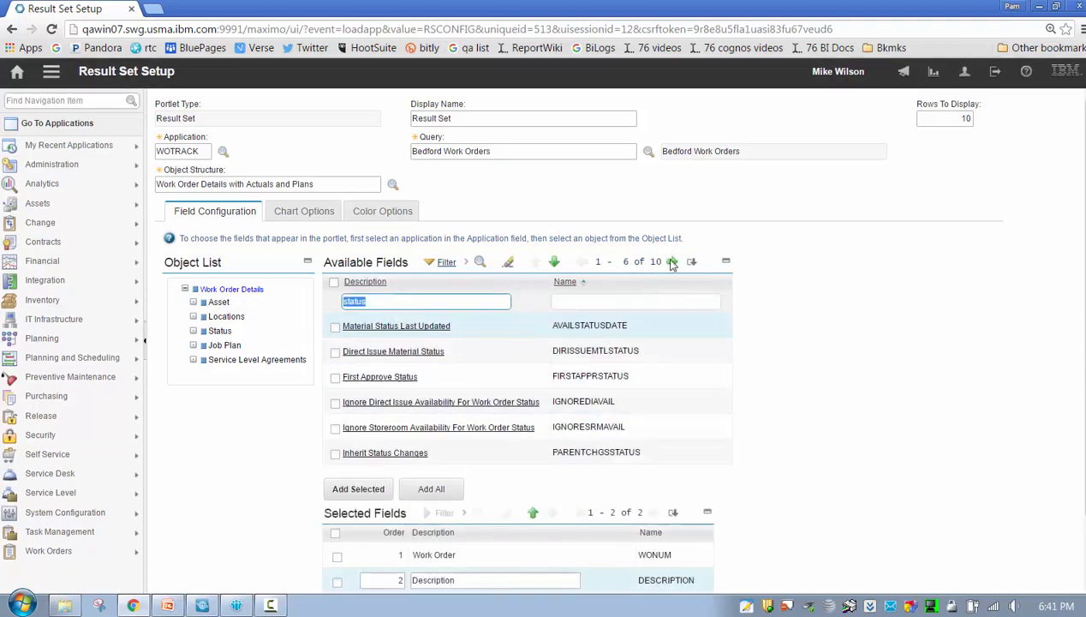
{"action": "left_click", "coordinate": [673, 265]}
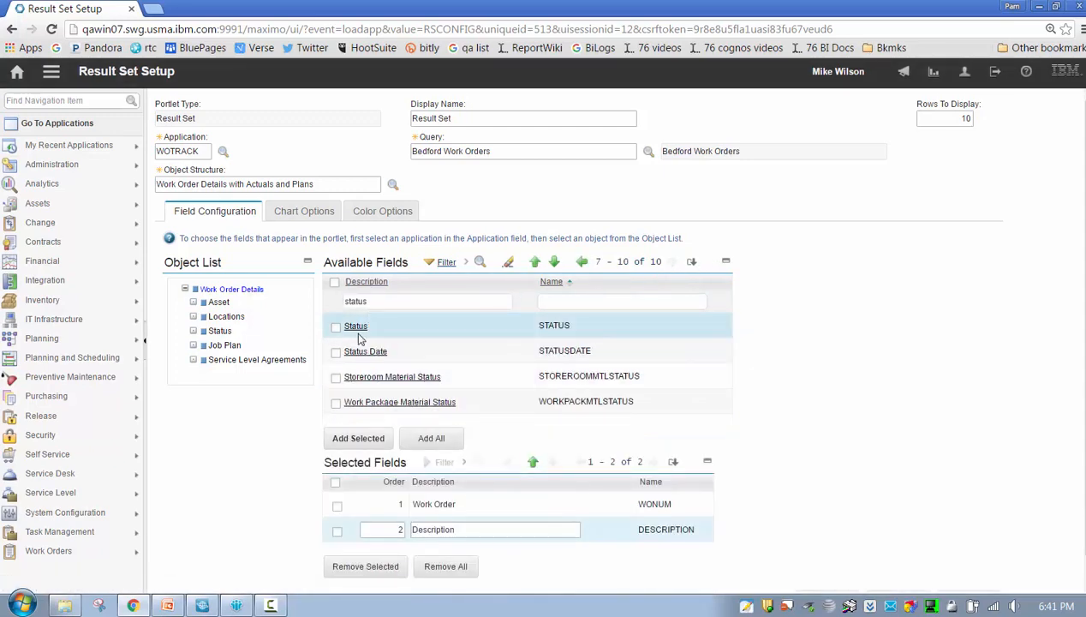
{"action": "left_click", "coordinate": [356, 327]}
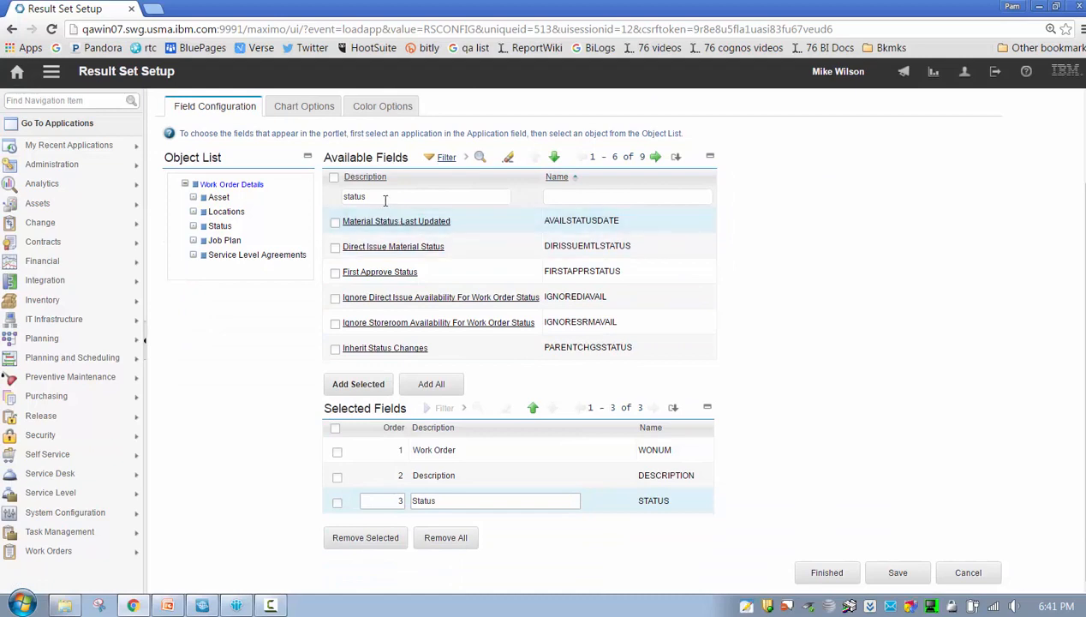
Filter the available field descriptions by "type" and add the Work Type (WORKTYPE) field to the selected fields.
{"action": "left_click", "coordinate": [427, 197]}
{"action": "type", "text": "ty"}
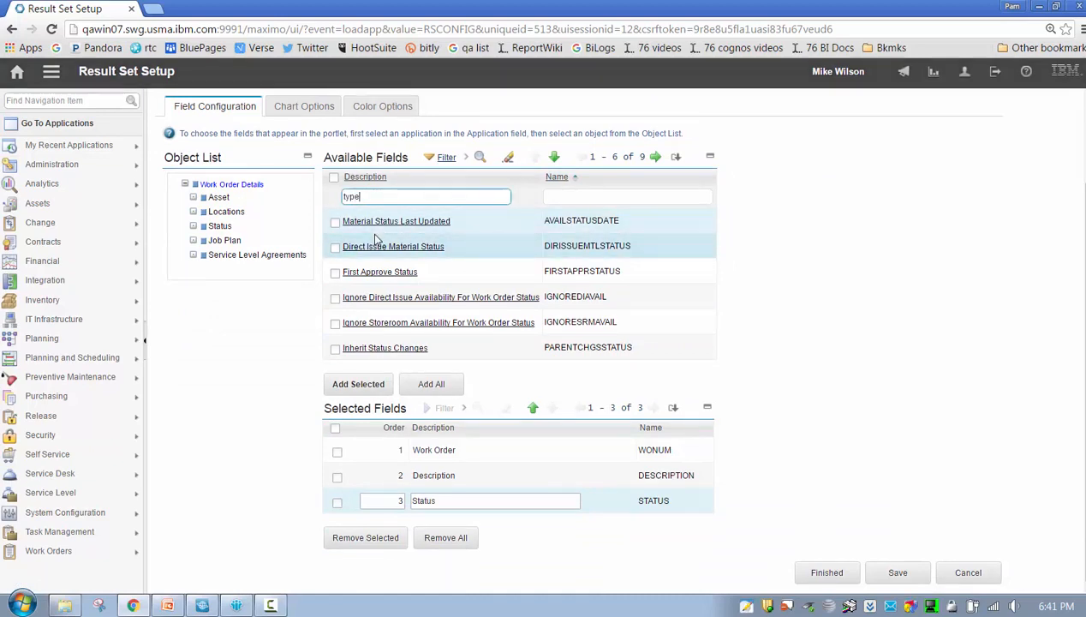
{"action": "type", "text": "pe"}
{"action": "key", "text": "Return"}
{"action": "left_click", "coordinate": [368, 330]}
Show the Asset object's fields filtered by "asset" and add the Asset (ASSETNUM) field to the selected fields.
{"action": "left_click", "coordinate": [217, 304]}
{"action": "left_click", "coordinate": [381, 301]}
{"action": "type", "text": "a"}
{"action": "key", "text": "Return"}
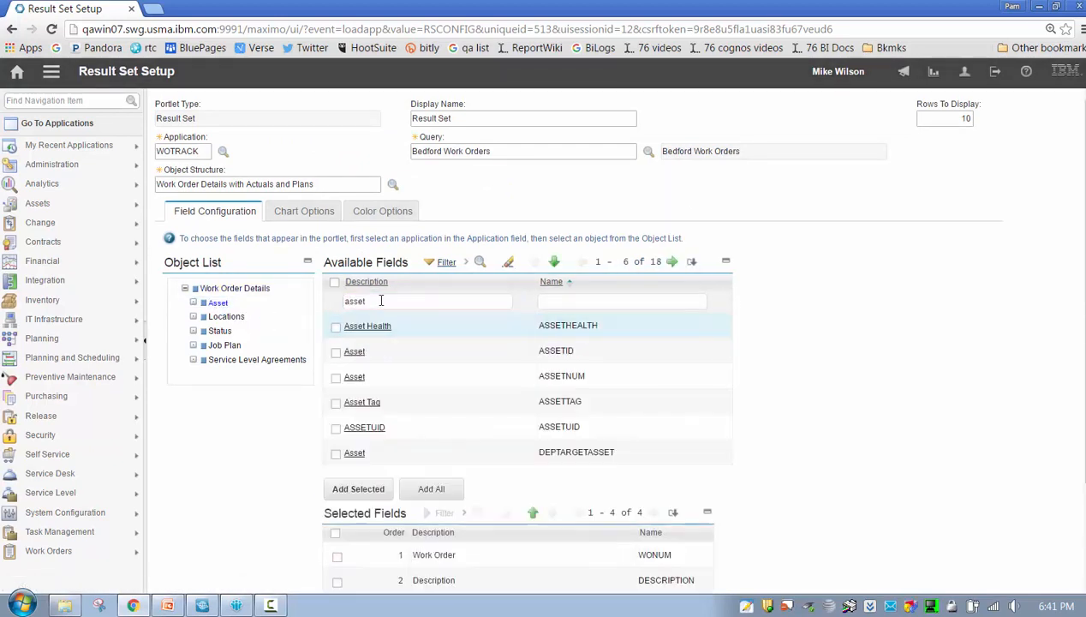
{"action": "left_click", "coordinate": [352, 378]}
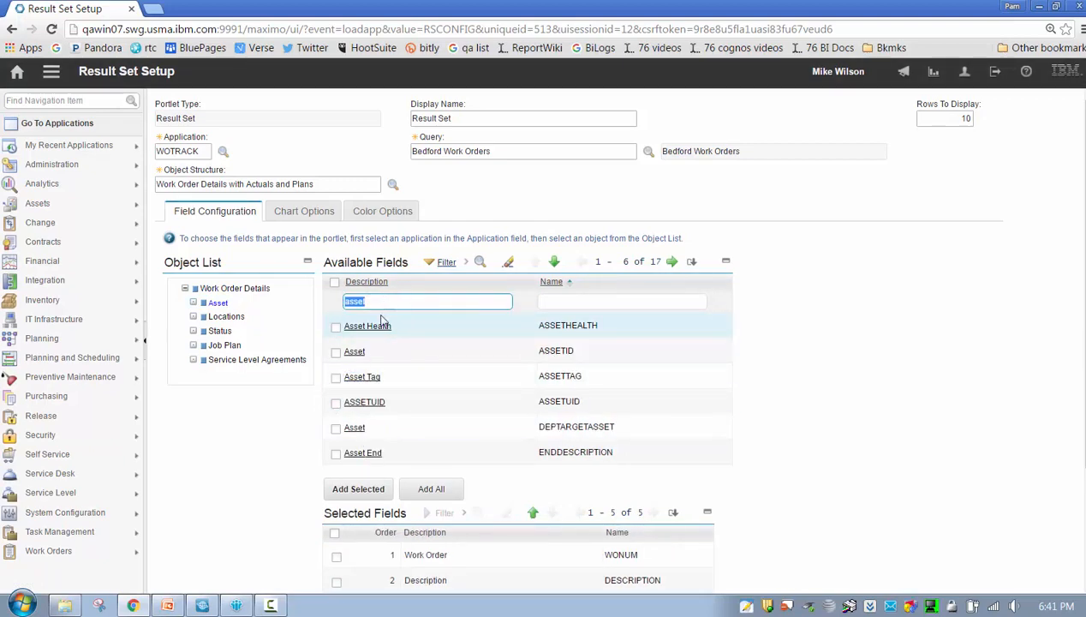
Add the Asset object's Manufacturer and Vendor fields to the selected fields, filtering the descriptions by "manuf" and "vendor".
{"action": "type", "text": "manuf"}
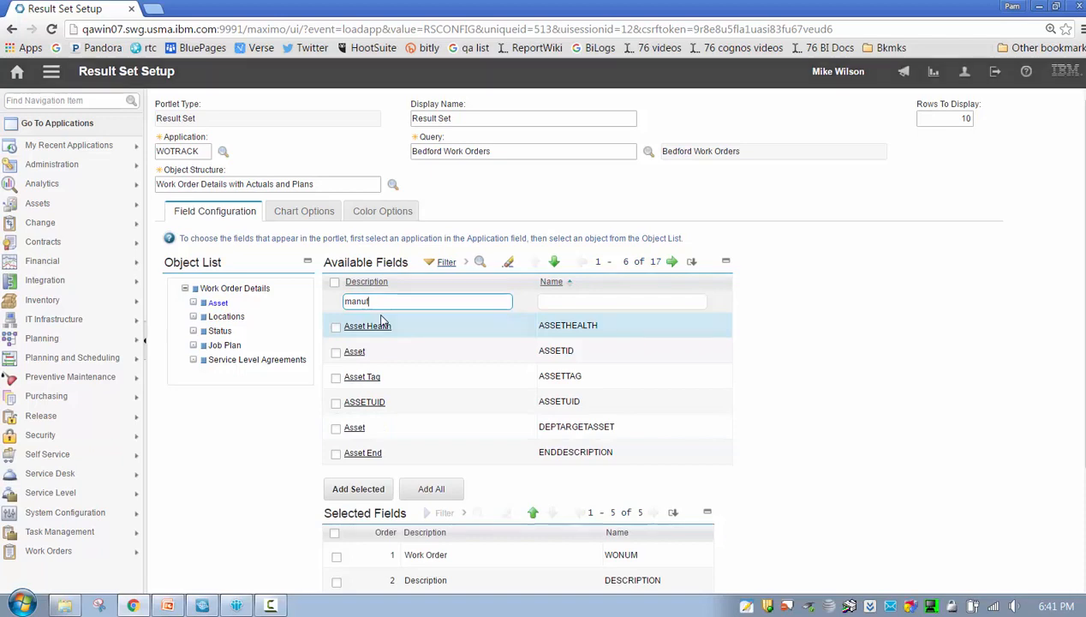
{"action": "key", "text": "Return"}
{"action": "left_click", "coordinate": [367, 326]}
{"action": "left_click", "coordinate": [377, 306]}
{"action": "type", "text": "vendor"}
{"action": "key", "text": "Return"}
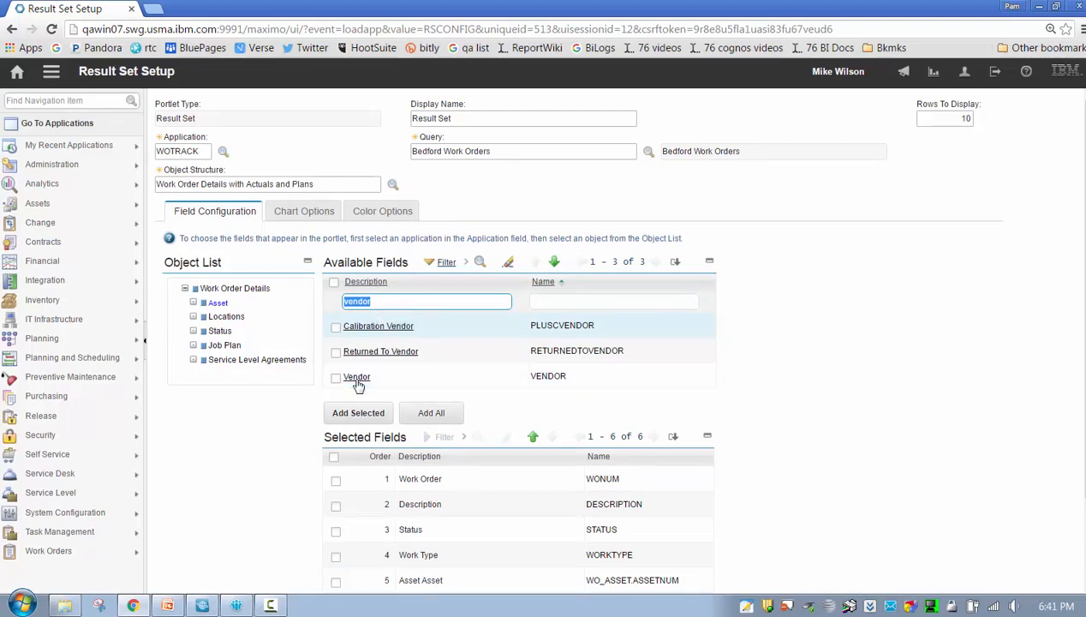
{"action": "left_click", "coordinate": [357, 379]}
Filter the Asset object's fields by "install" and add the Installation Date (INSTALLDATE) field to the selected fields.
{"action": "type", "text": "install"}
{"action": "key", "text": "Return"}
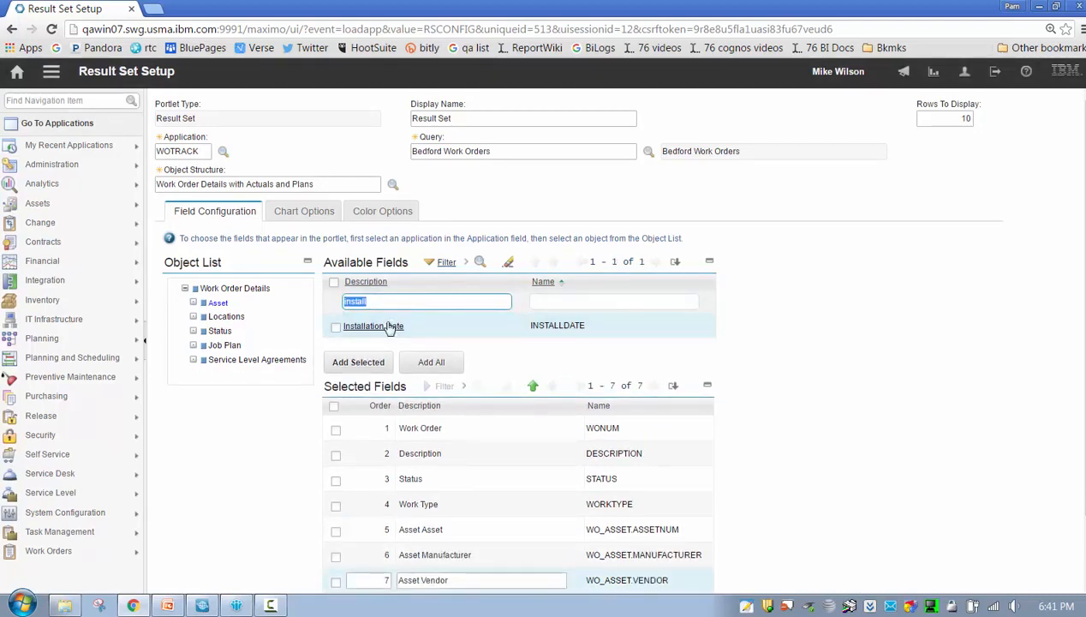
{"action": "scroll", "coordinate": [1073, 421], "scroll_direction": "down", "scroll_amount": 2}
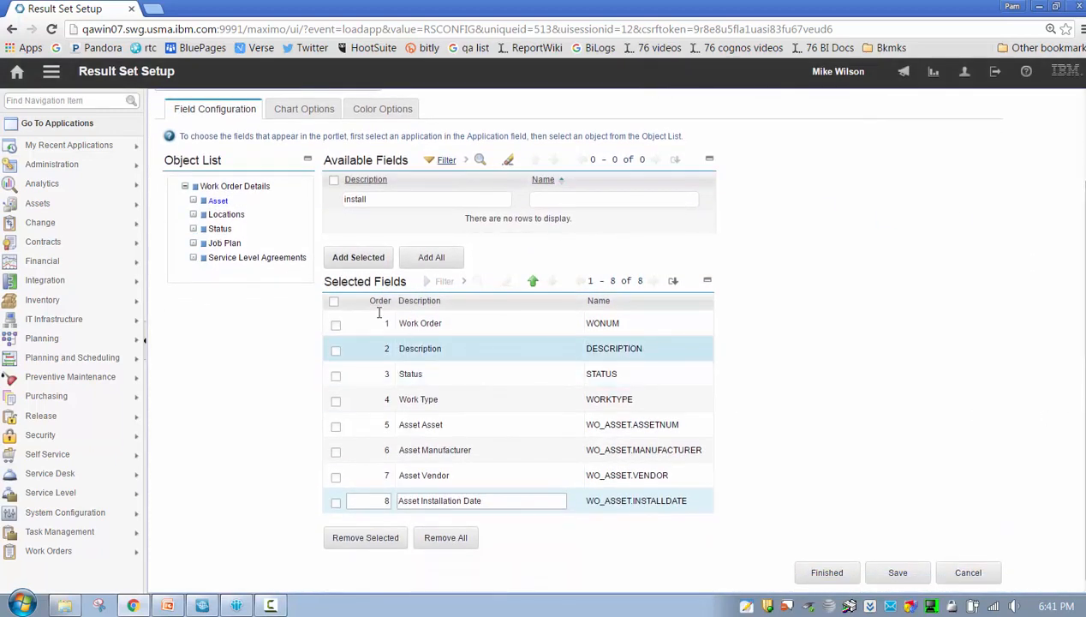
Review the Work Order Details and Asset objects and finish the Result Set setup to display the portlet on the start center.
{"action": "left_click", "coordinate": [216, 185]}
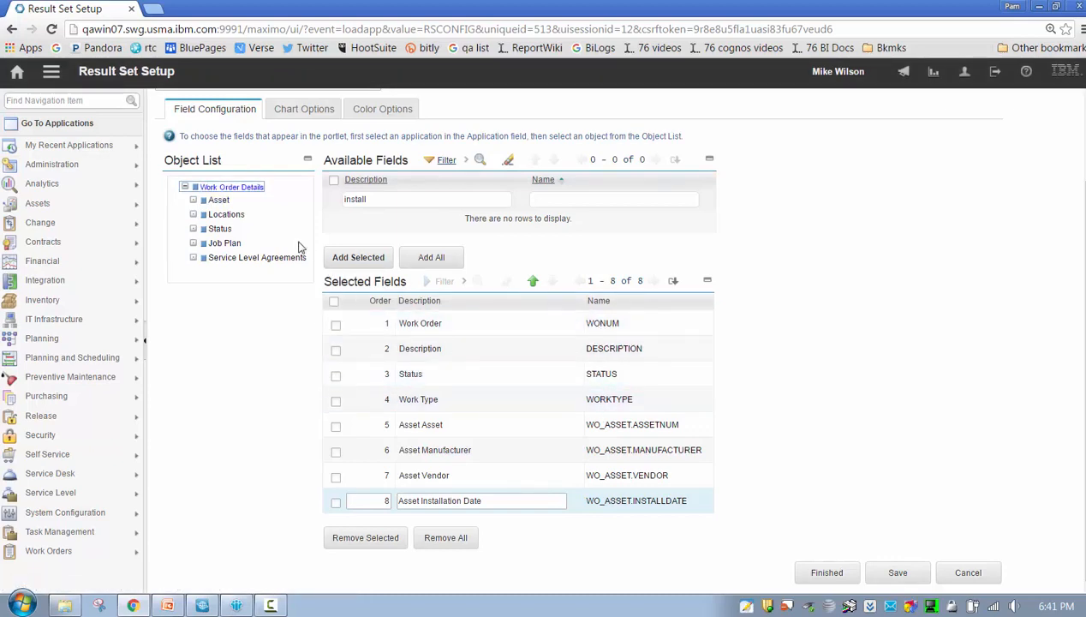
{"action": "left_click", "coordinate": [218, 202]}
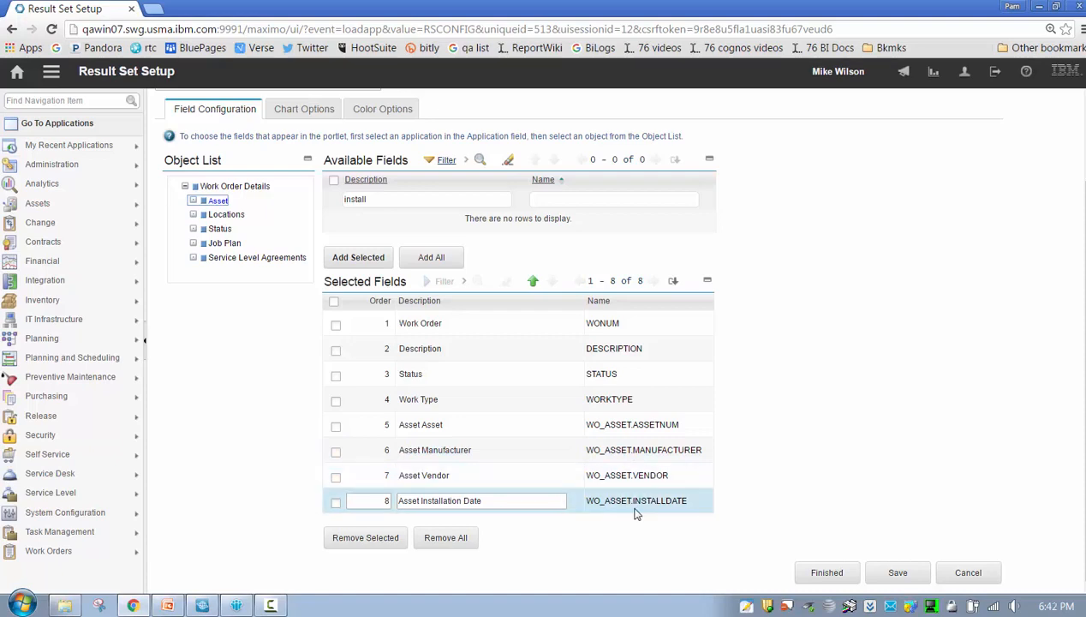
{"action": "left_click", "coordinate": [822, 574]}
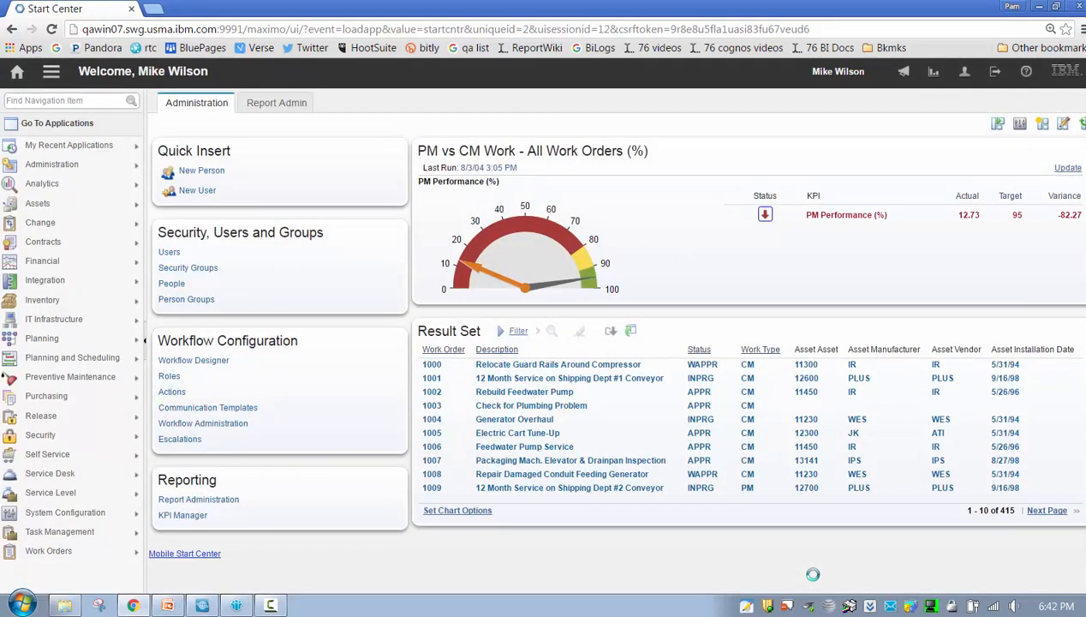
Download the Result Set records as a CSV file, view it in Excel and return to the Maximo start center in Chrome.
{"action": "left_click", "coordinate": [611, 332]}
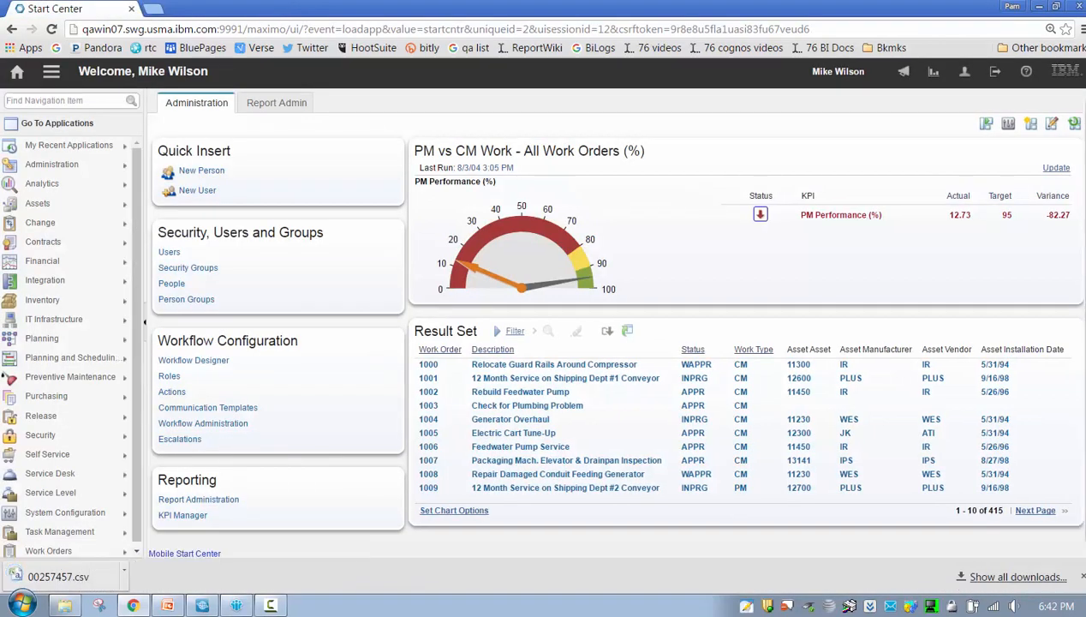
{"action": "left_click", "coordinate": [72, 579]}
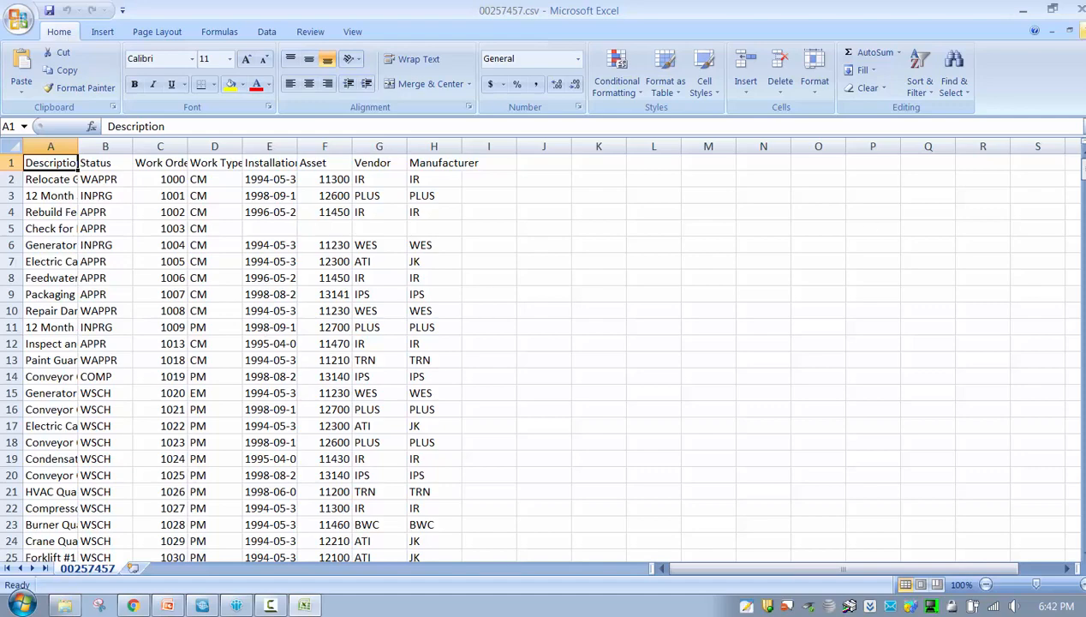
{"action": "left_click", "coordinate": [1070, 31]}
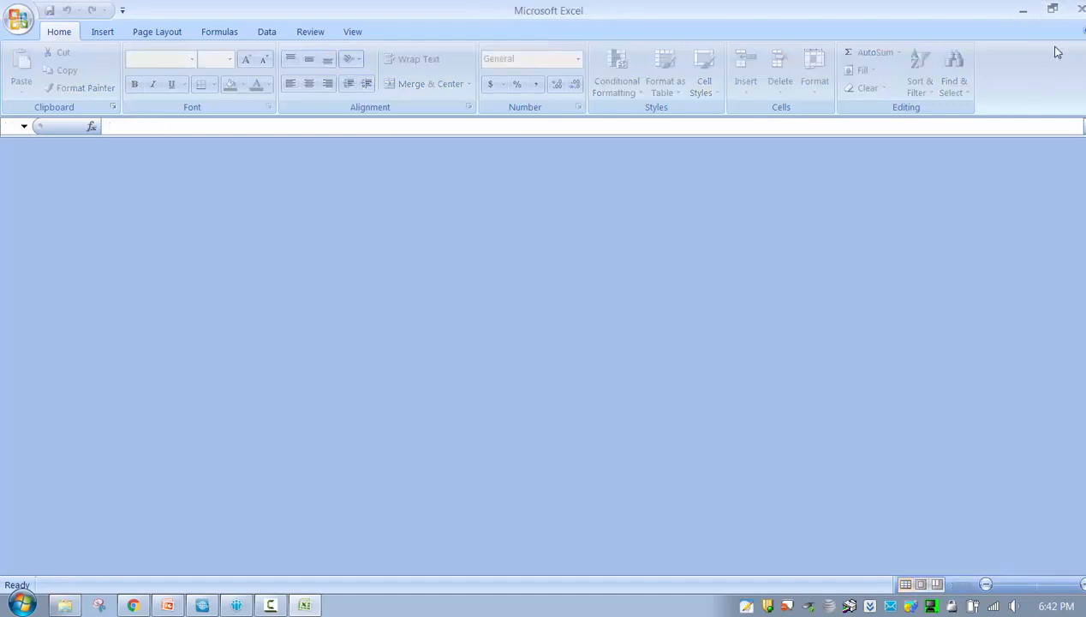
{"action": "left_click", "coordinate": [133, 606]}
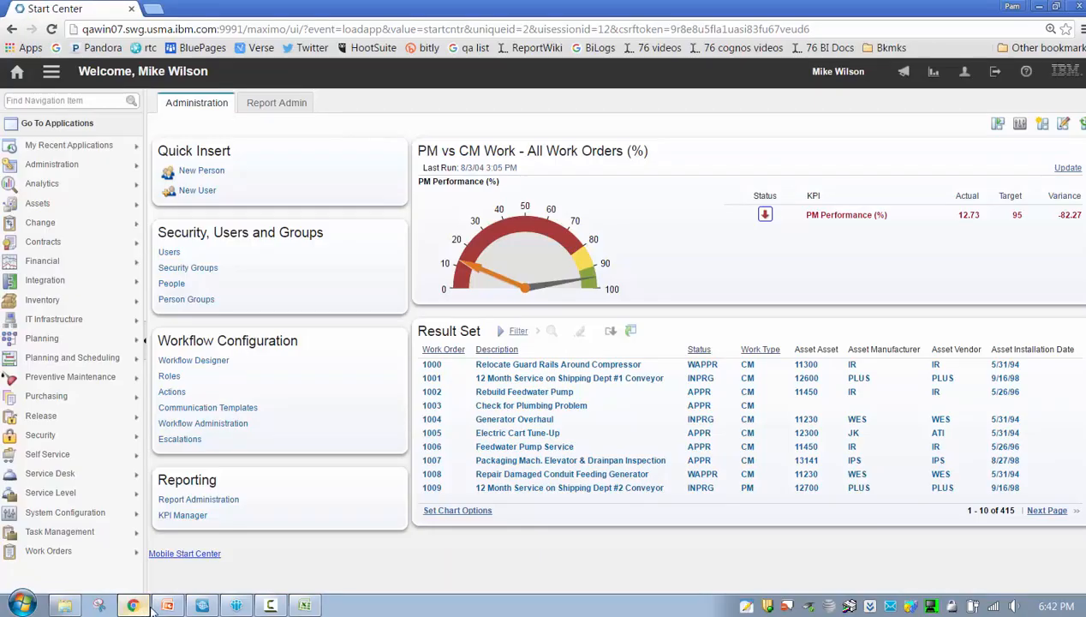
{"action": "mouse_move", "coordinate": [154, 607]}
Reopen the Result Set portlet's setup and change its application to PR (Purchase Requisitions), accepting the loss of the current configuration.
{"action": "left_click", "coordinate": [1059, 332]}
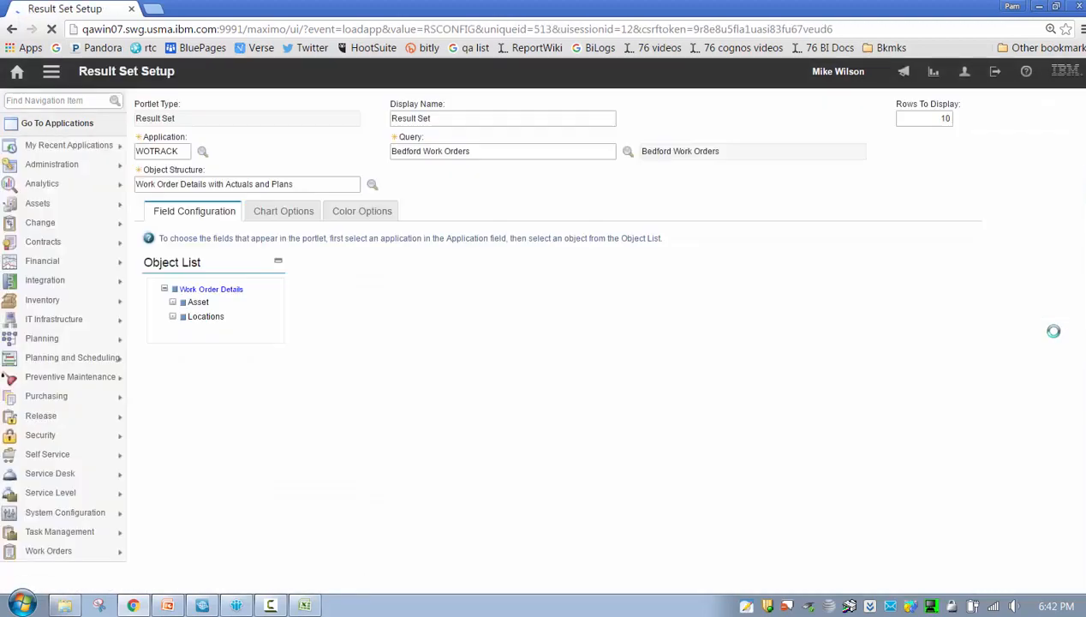
{"action": "left_click", "coordinate": [223, 150]}
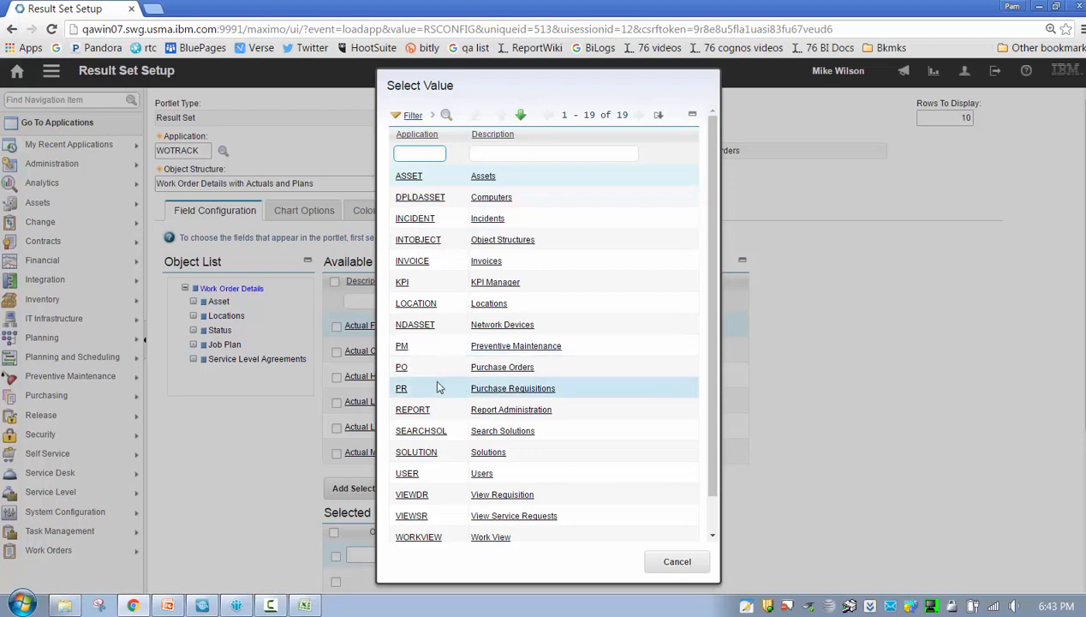
{"action": "left_click", "coordinate": [400, 390]}
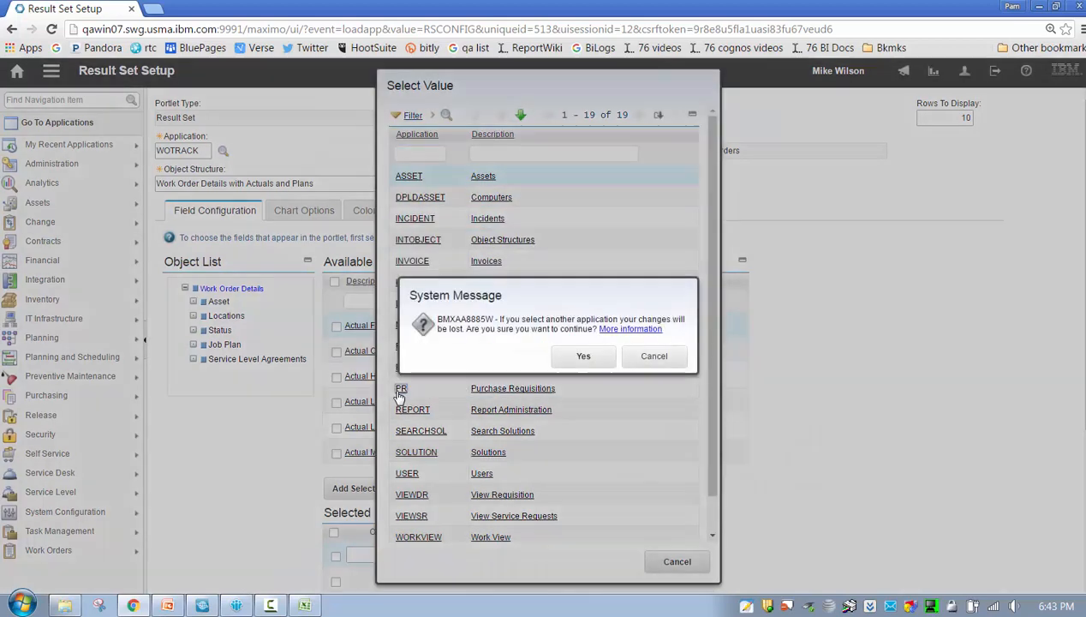
{"action": "left_click", "coordinate": [584, 357]}
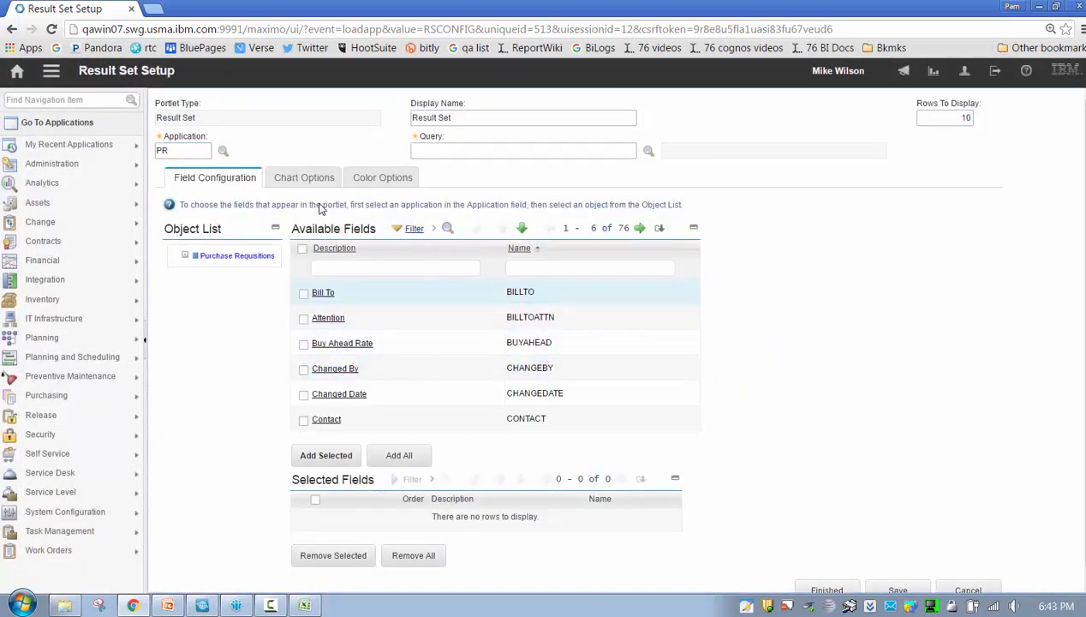
Switch the portlet's application to WOTRACK to compare the Object Structure setting and return it to PR.
{"action": "left_click", "coordinate": [224, 152]}
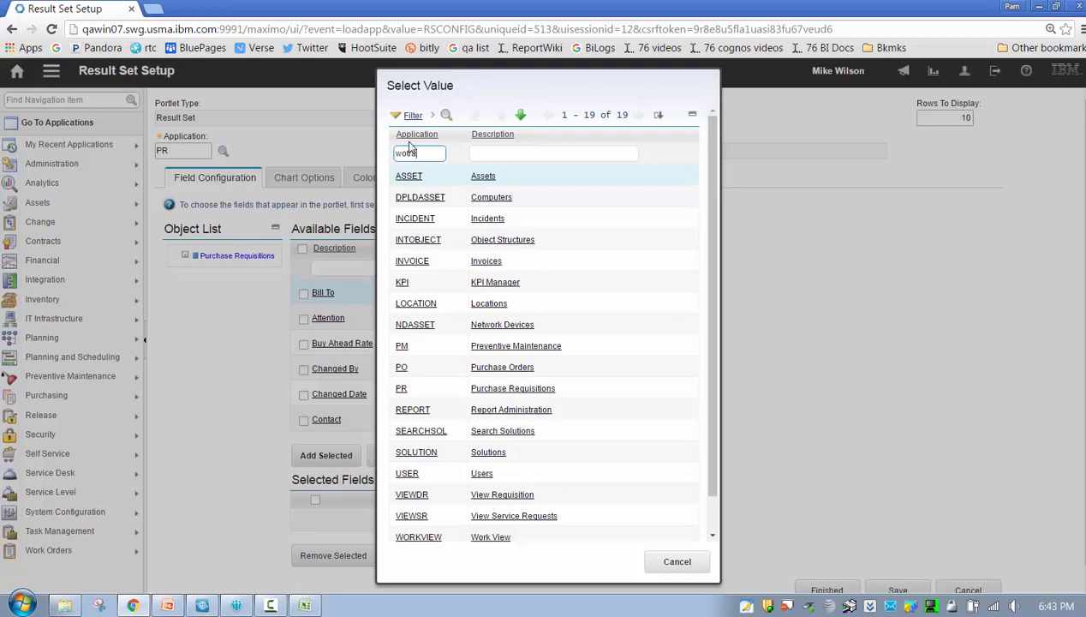
{"action": "key", "text": "Return"}
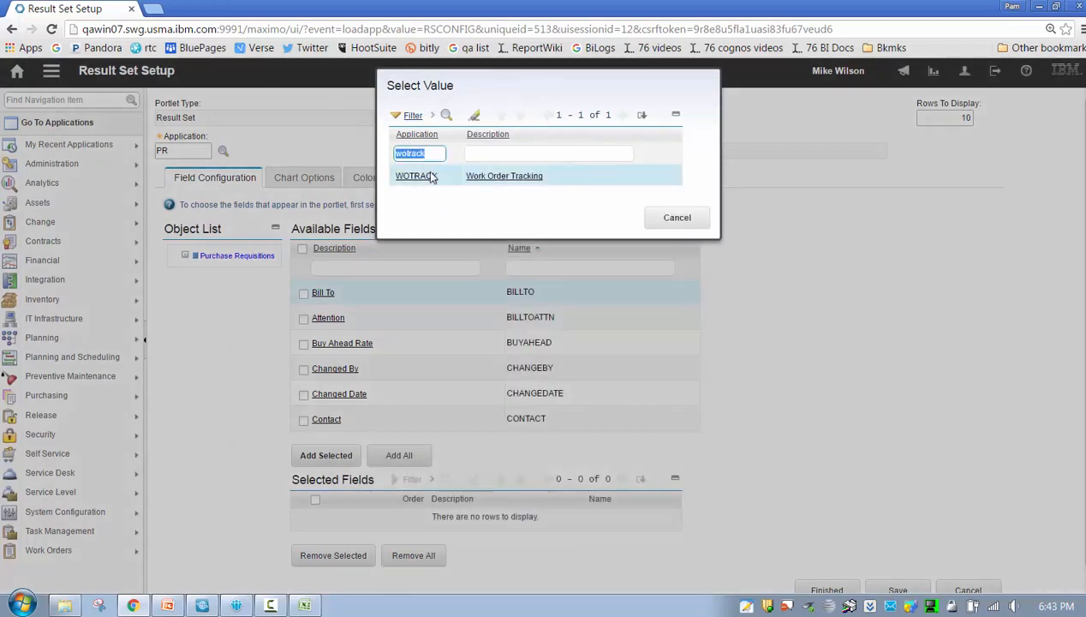
{"action": "left_click", "coordinate": [420, 176]}
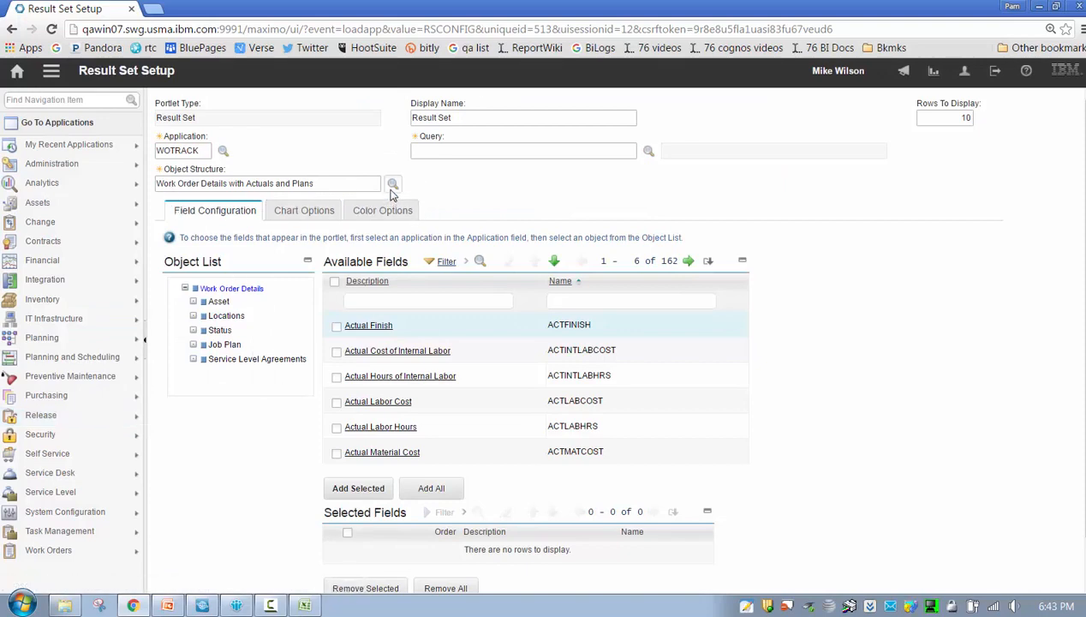
{"action": "left_click", "coordinate": [223, 151]}
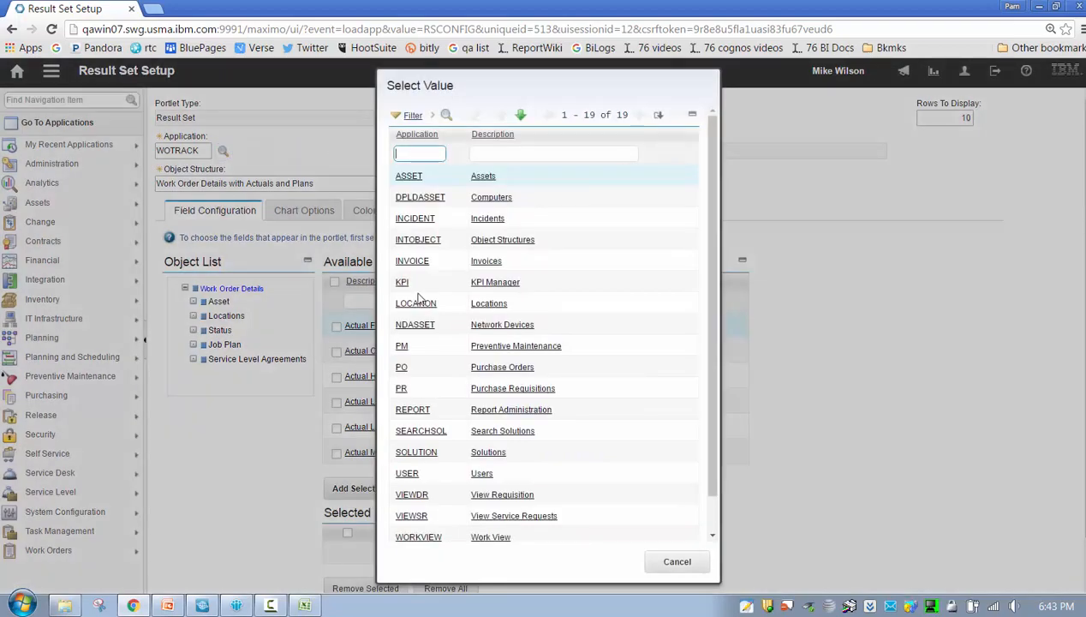
{"action": "left_click", "coordinate": [400, 388]}
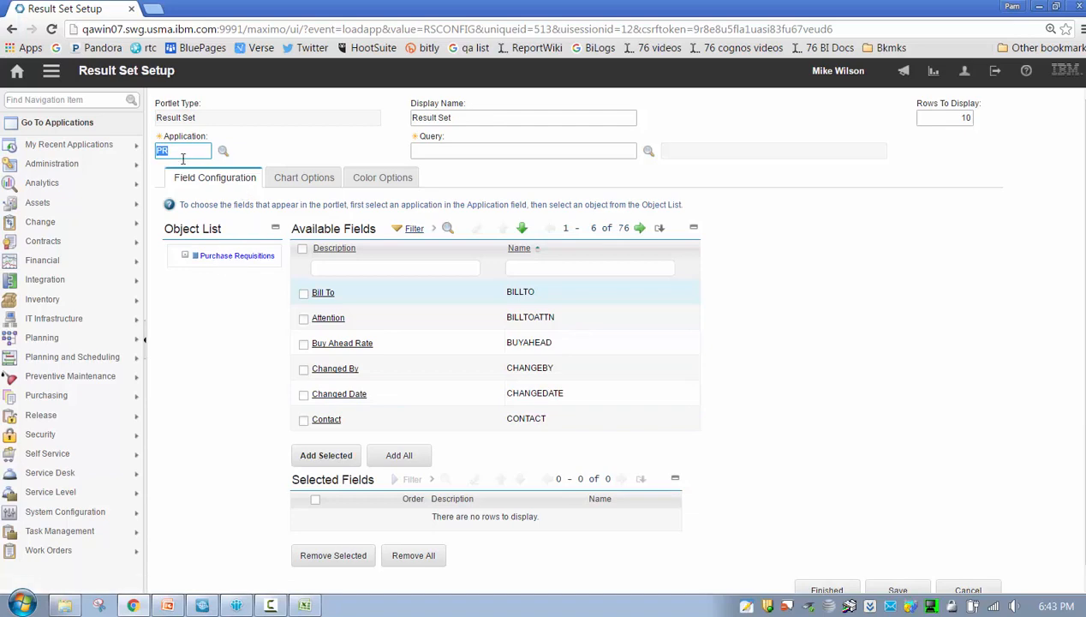
{"action": "left_click", "coordinate": [267, 151]}
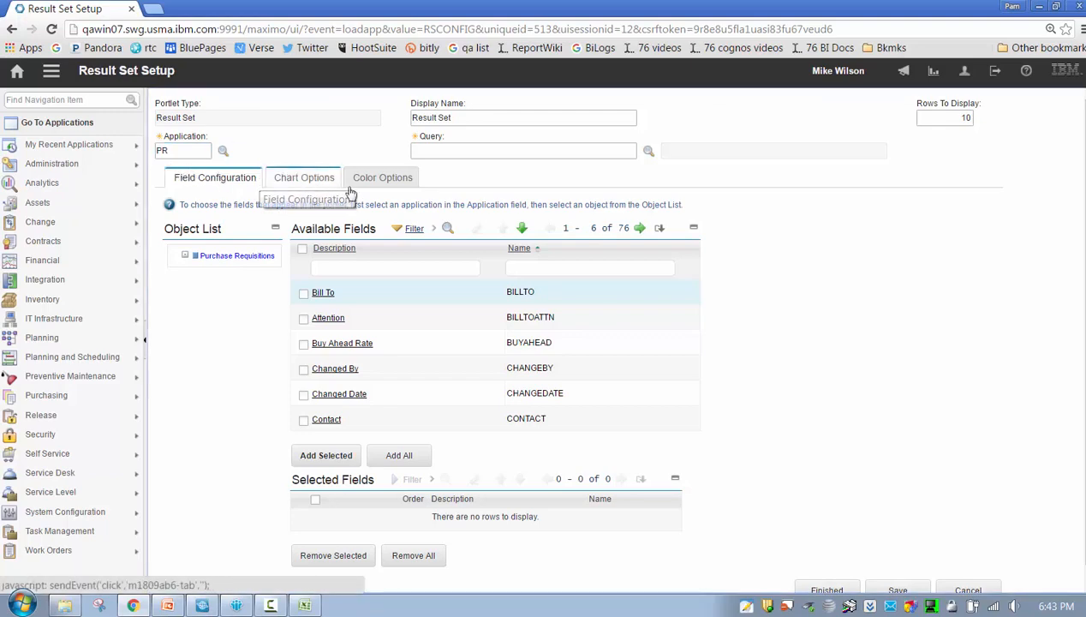
Set the portlet's query to PRWAPPR (Purchase Requisitions Awaiting Approval).
{"action": "left_click", "coordinate": [631, 147]}
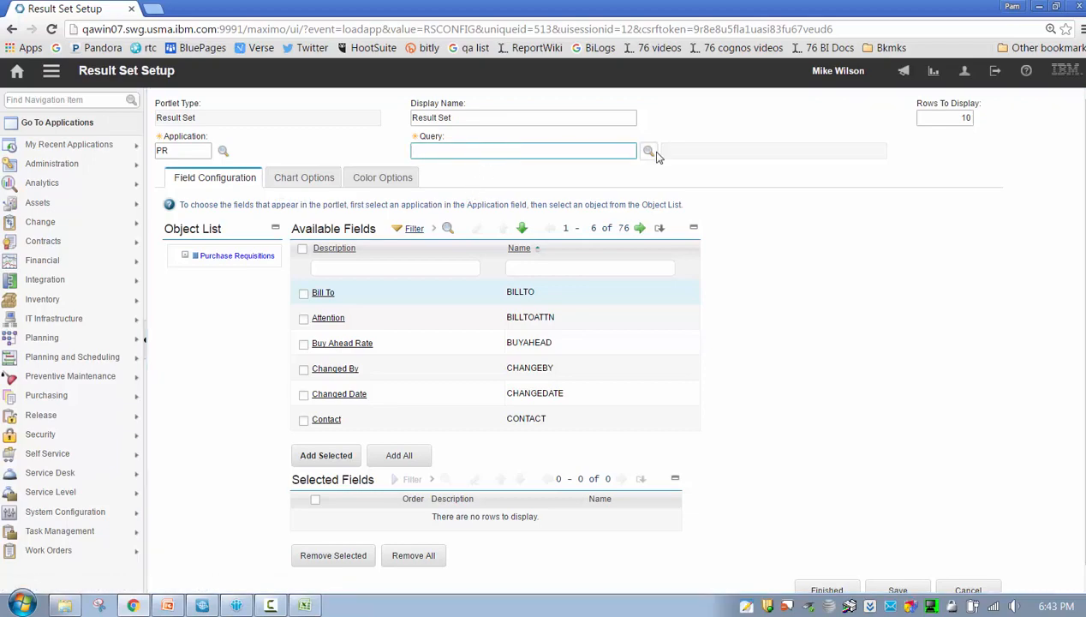
{"action": "left_click", "coordinate": [649, 152]}
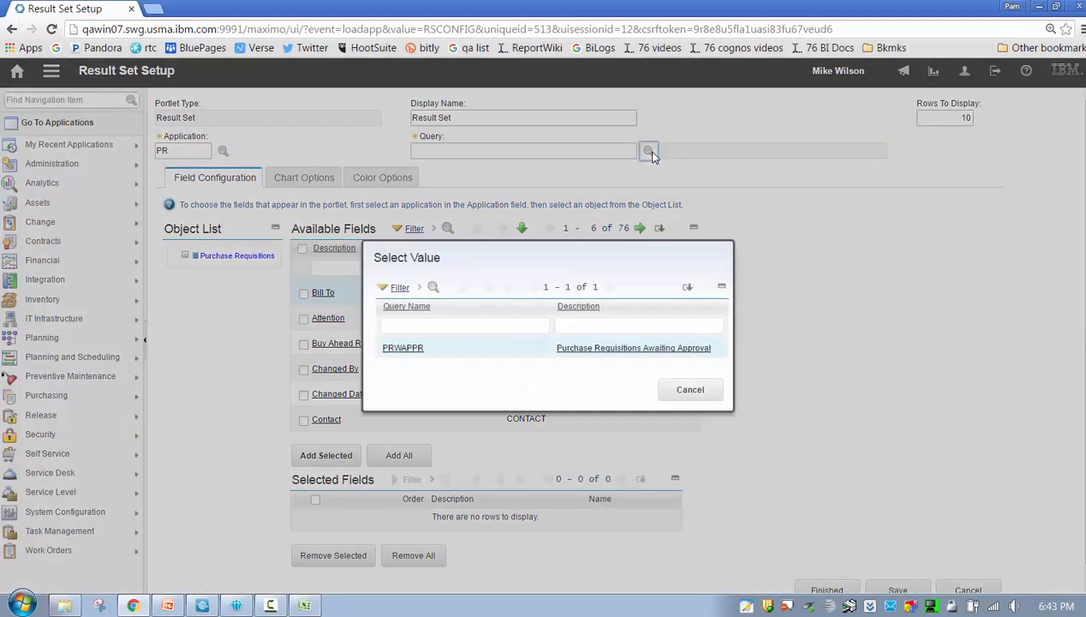
{"action": "left_click", "coordinate": [418, 354]}
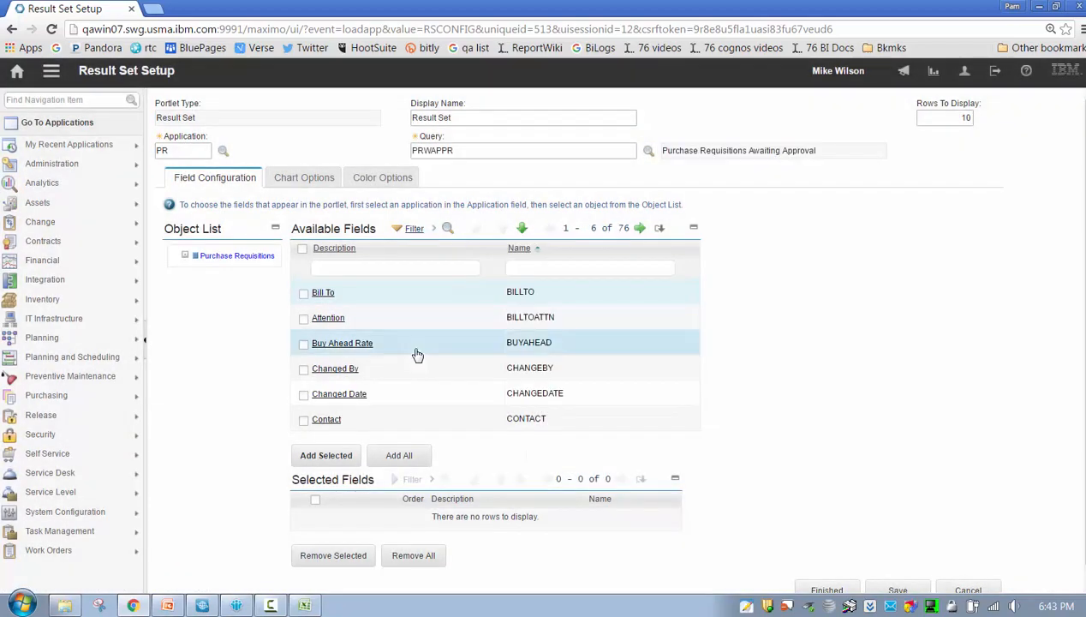
Filter the Purchase Requisitions field descriptions by "pr" and add all matching fields to the selected fields.
{"action": "left_click", "coordinate": [368, 271]}
{"action": "type", "text": "pr"}
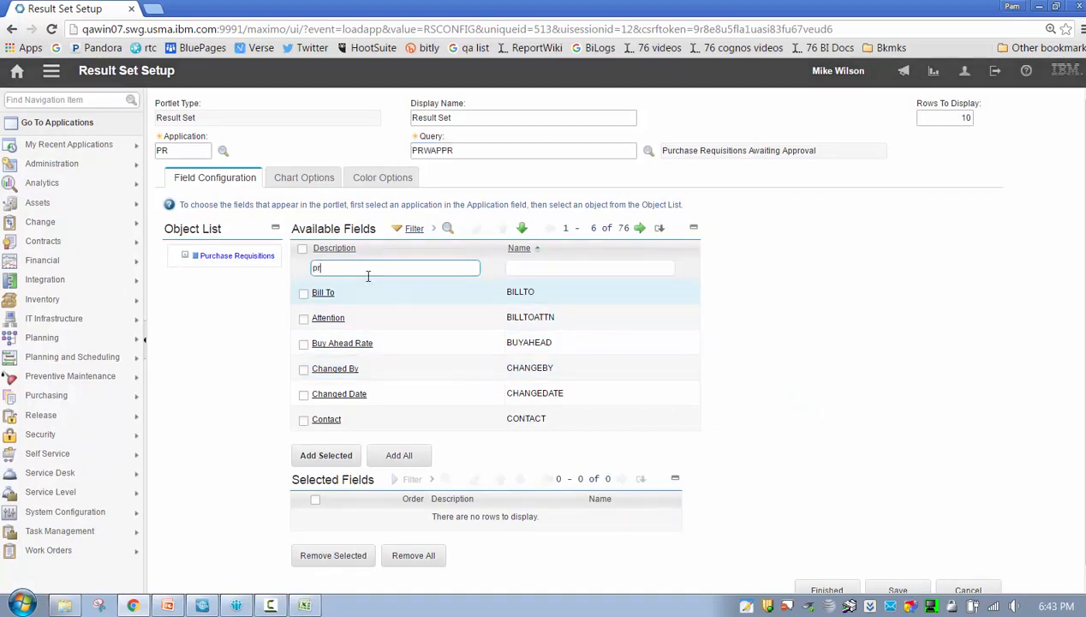
{"action": "key", "text": "Return"}
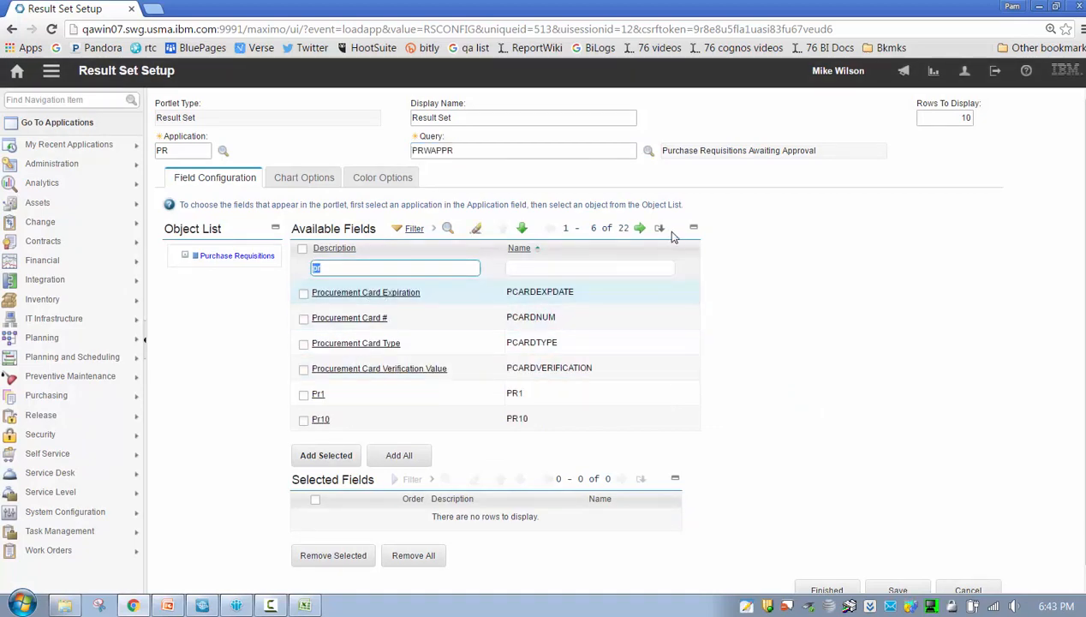
{"action": "left_click", "coordinate": [409, 455]}
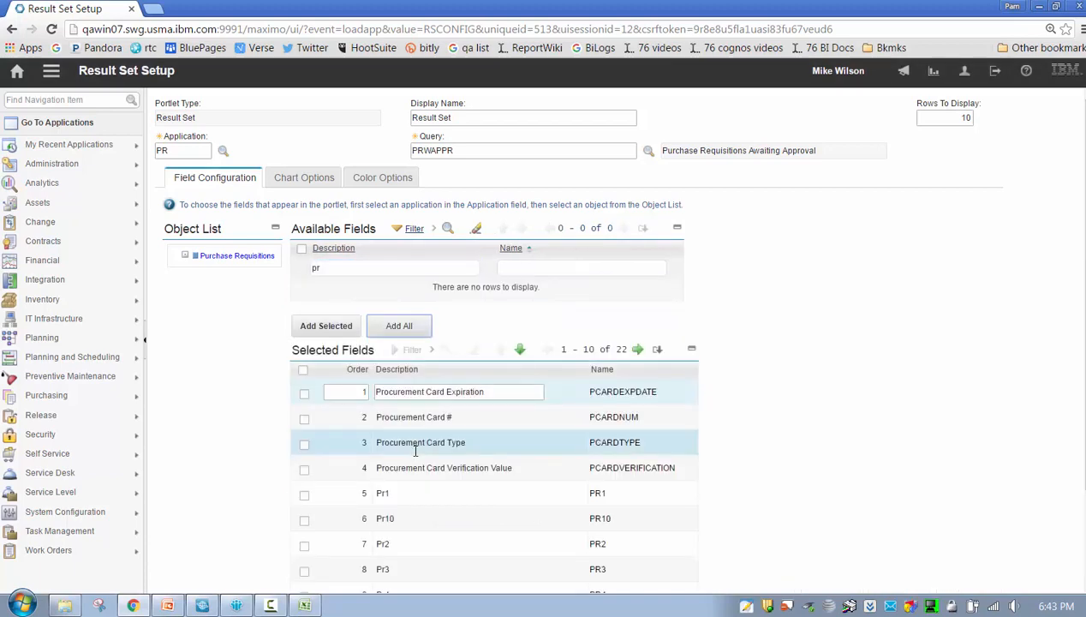
{"action": "scroll", "coordinate": [704, 443], "scroll_direction": "down", "scroll_amount": 1}
{"action": "scroll", "coordinate": [659, 452], "scroll_direction": "down", "scroll_amount": 1}
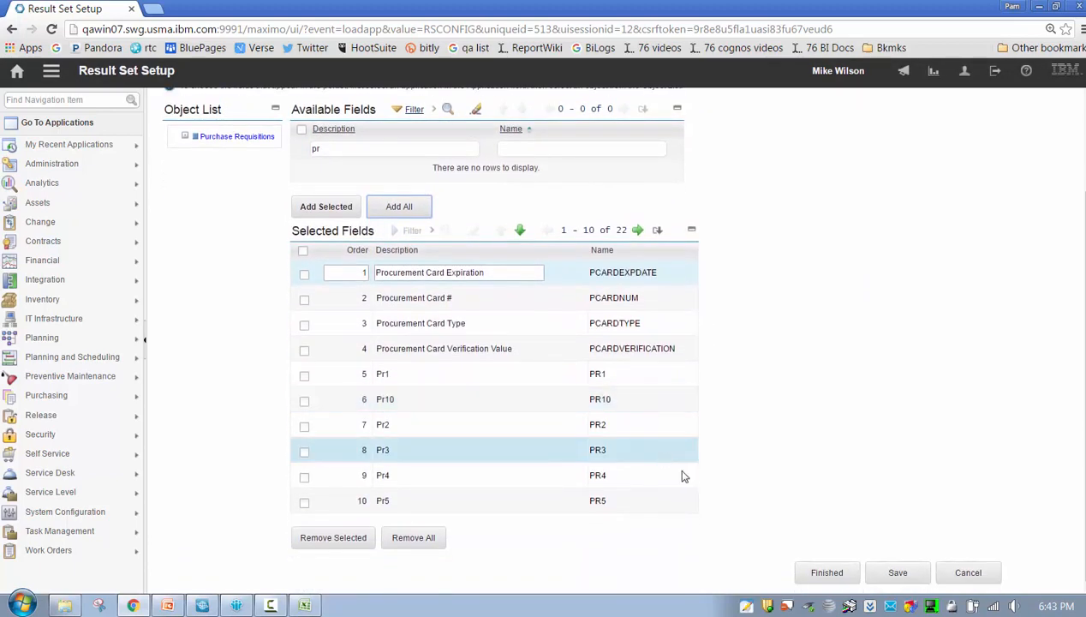
Finish the purchase requisitions portlet setup and review the Result Set's columns on the Start Center.
{"action": "left_click", "coordinate": [827, 573]}
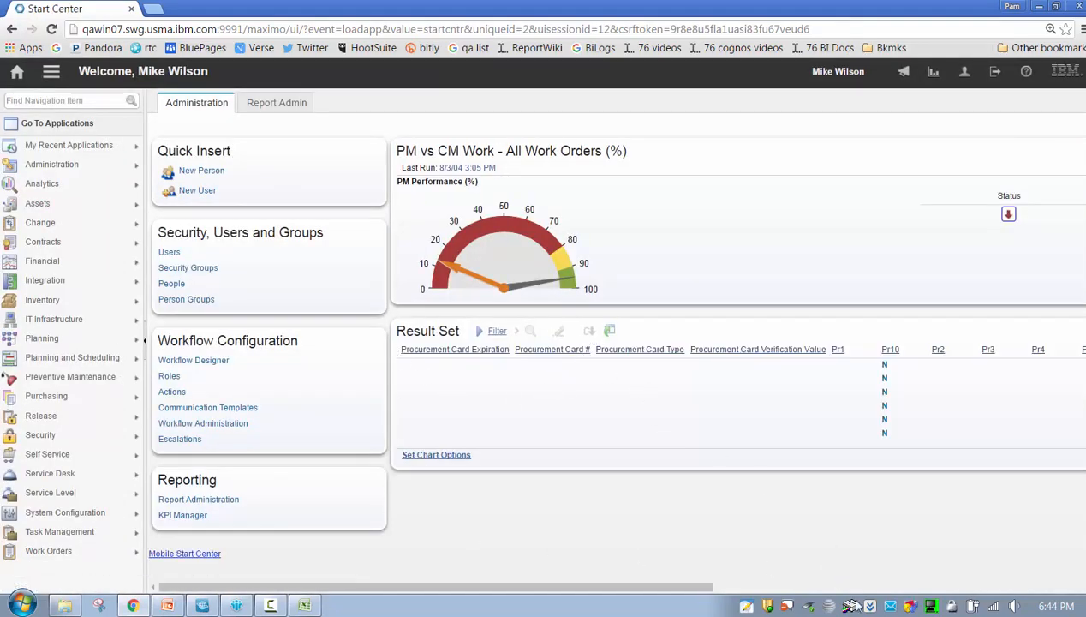
{"action": "left_click_drag", "start_coordinate": [664, 586], "coordinate": [613, 585]}
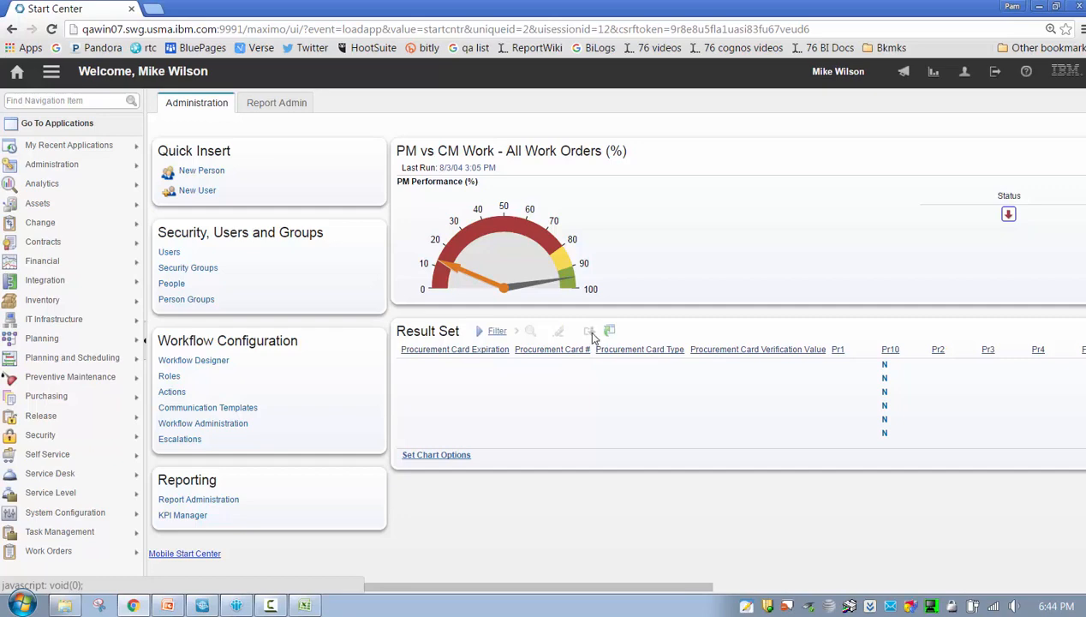
{"action": "mouse_move", "coordinate": [683, 588]}
{"action": "left_mouse_down"}
{"action": "mouse_move", "coordinate": [1073, 588]}
{"action": "mouse_move", "coordinate": [690, 589]}
{"action": "left_mouse_up"}
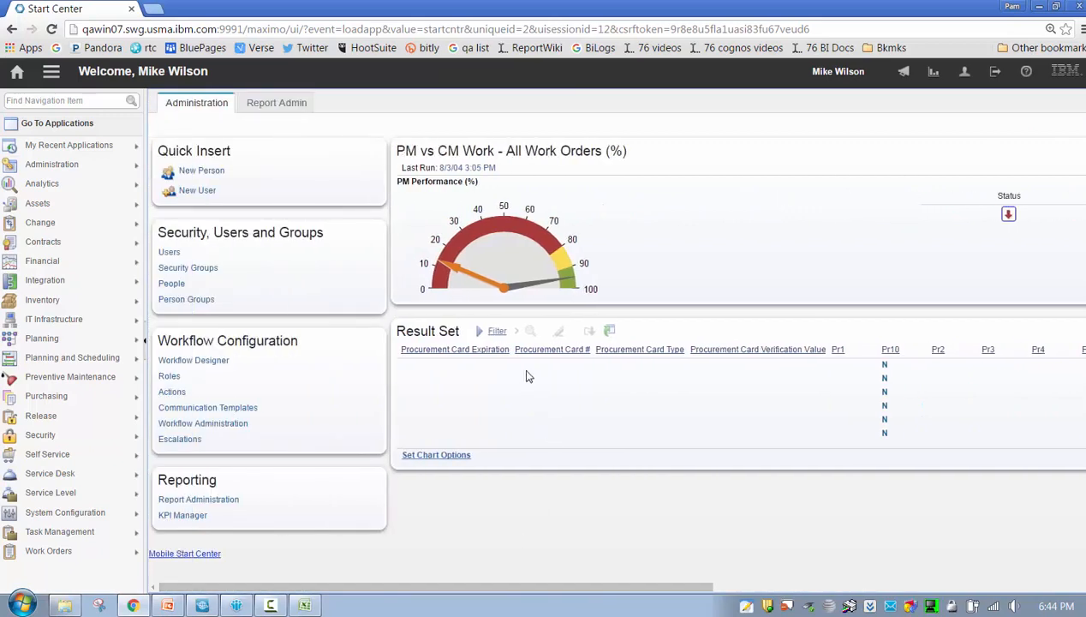
Reopen the Result Set portlet's setup, change its application to ASSET, accepting the configuration loss, and set its query to ITSTOCK.
{"action": "left_click", "coordinate": [1078, 589]}
{"action": "left_click", "coordinate": [1059, 332]}
{"action": "left_click", "coordinate": [223, 151]}
{"action": "left_click", "coordinate": [404, 178]}
{"action": "left_click", "coordinate": [579, 355]}
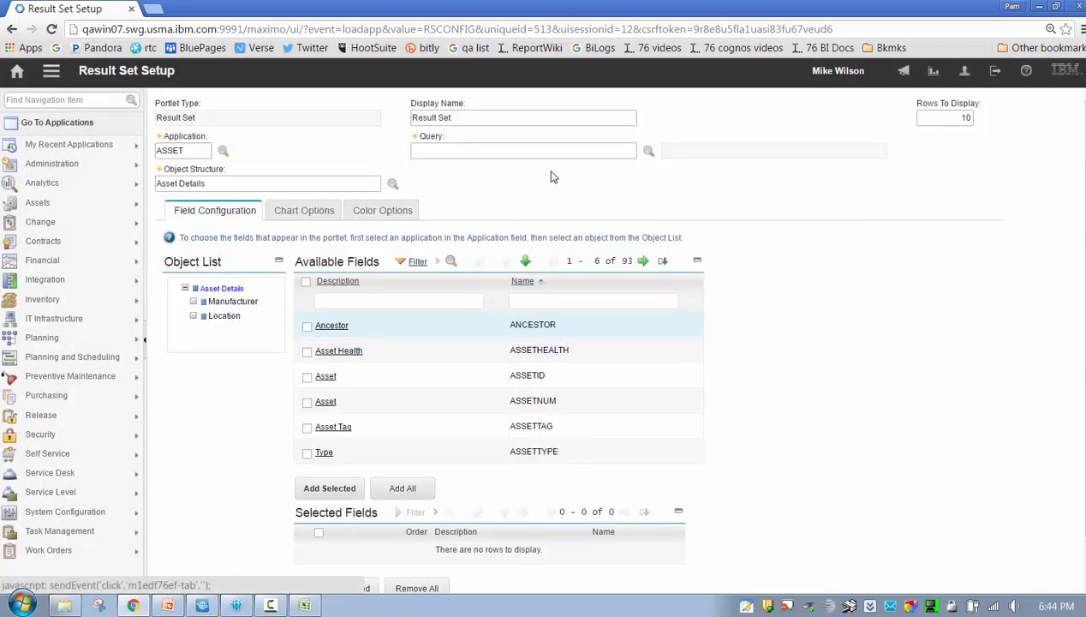
{"action": "left_click", "coordinate": [647, 152]}
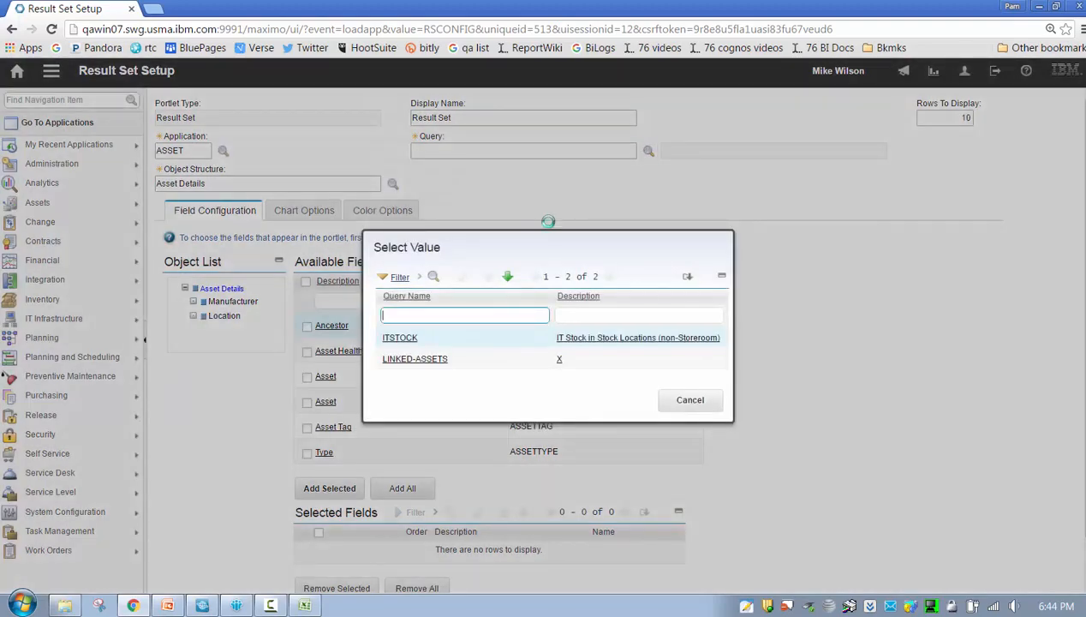
{"action": "left_click", "coordinate": [408, 340]}
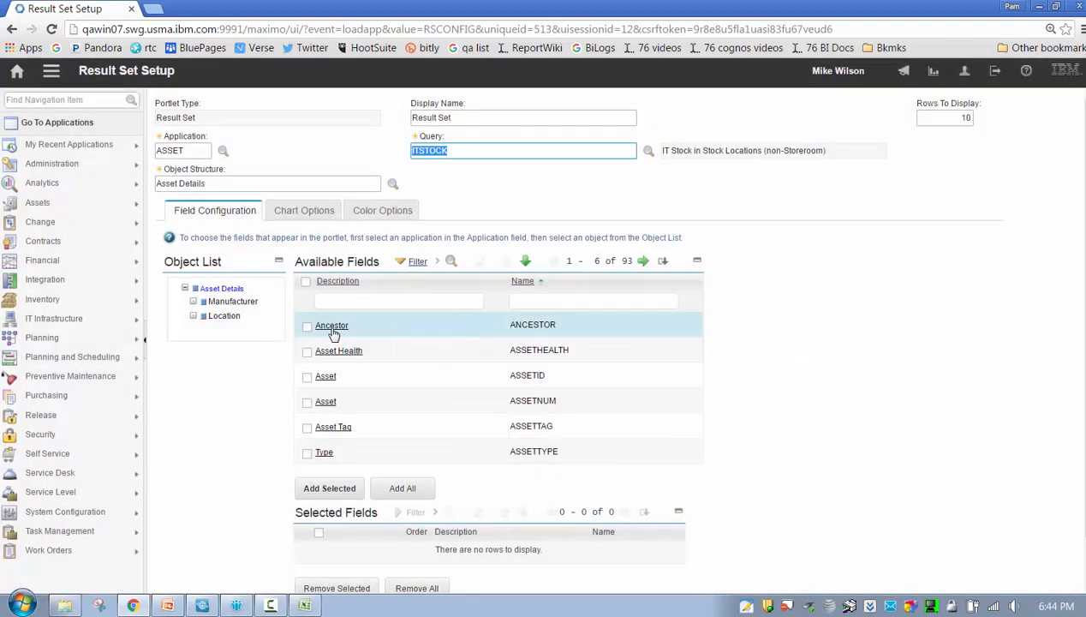
Filter the Asset Details field descriptions by "asset" and add all matching fields to the selected fields.
{"action": "left_click", "coordinate": [360, 299]}
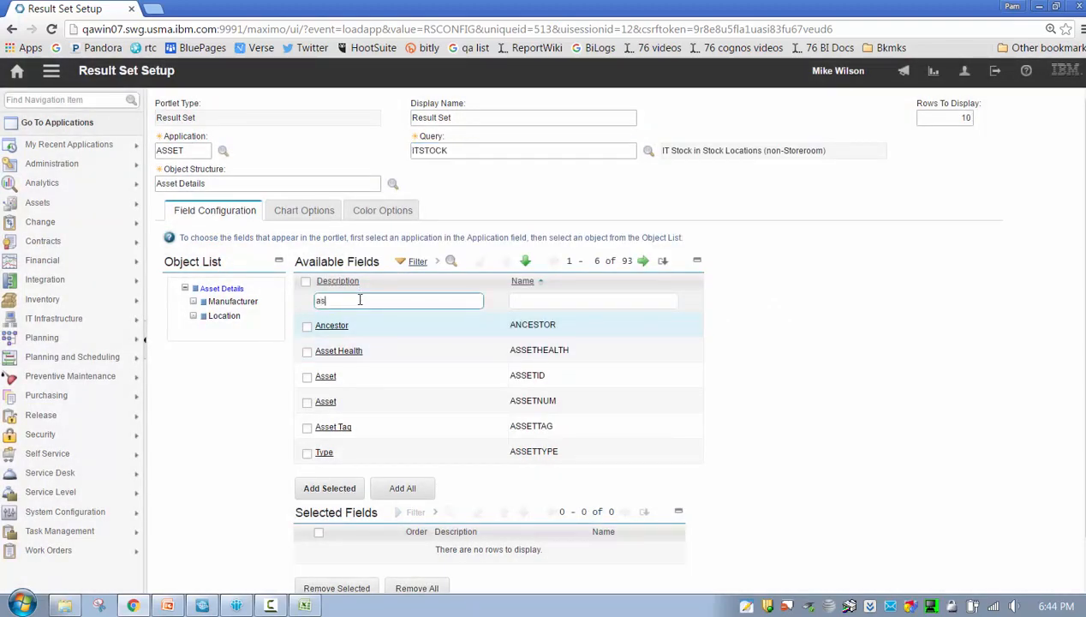
{"action": "key", "text": "Return"}
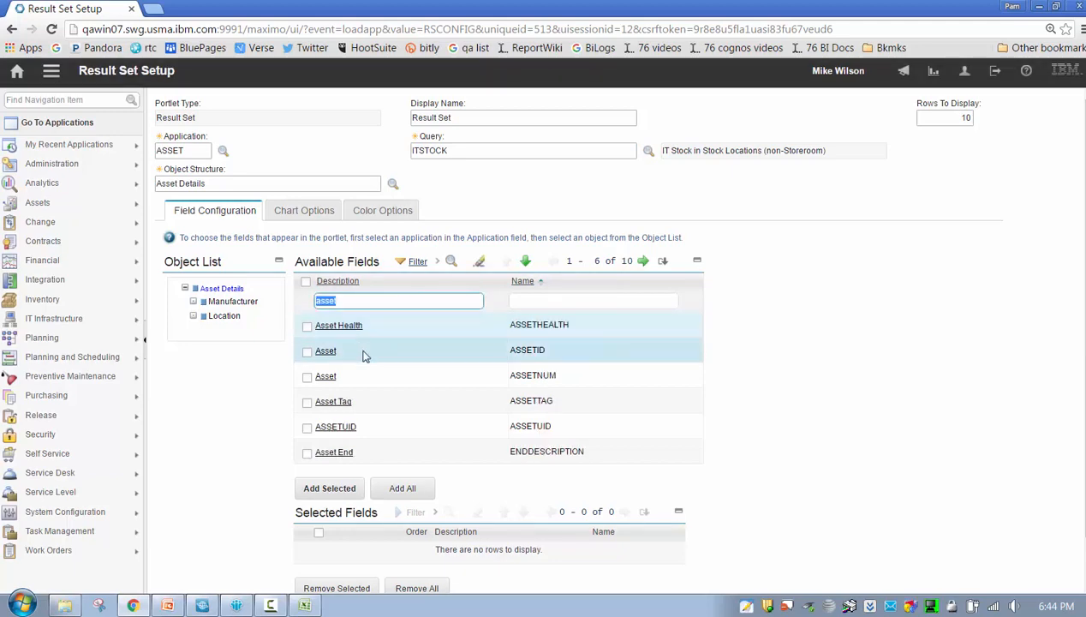
{"action": "left_click", "coordinate": [408, 490]}
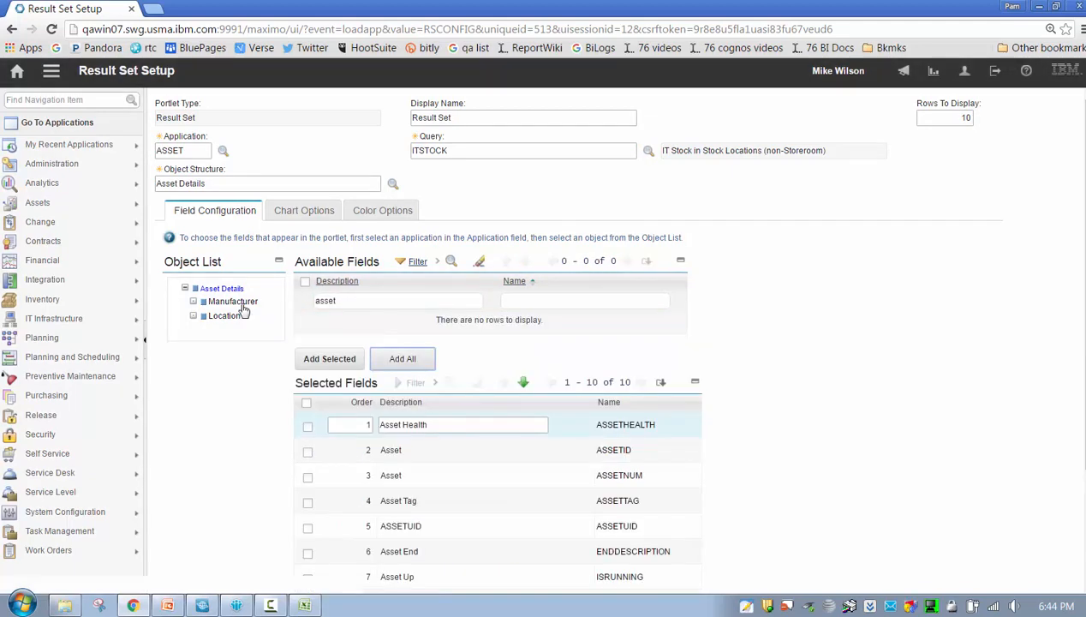
Filter the Location object's field descriptions by "loc" and add all matching fields to the selected fields.
{"action": "left_click", "coordinate": [227, 317]}
{"action": "left_click", "coordinate": [387, 302]}
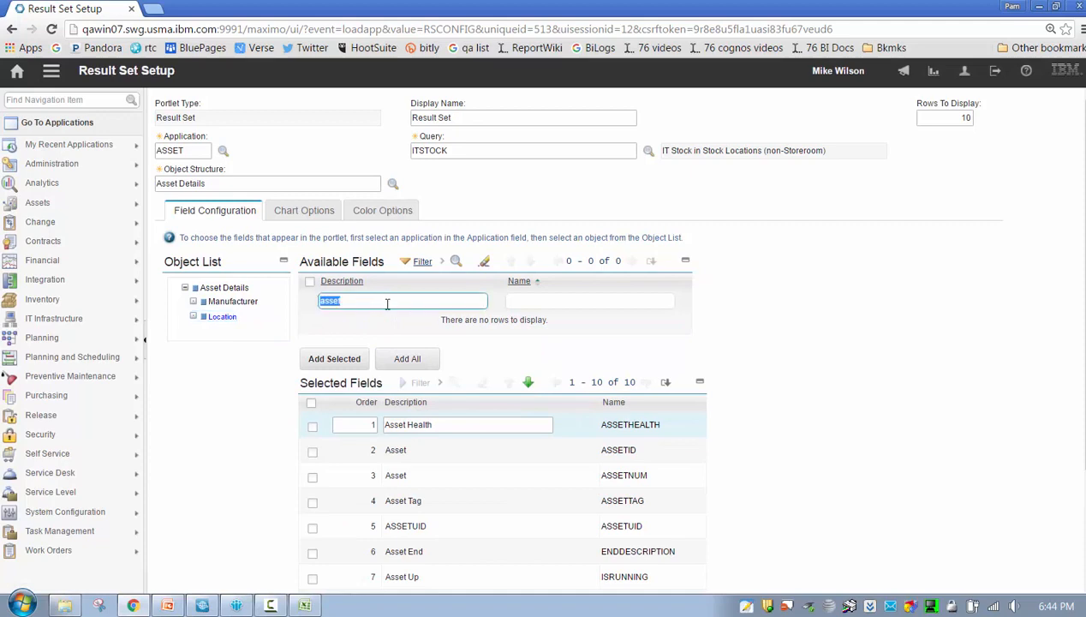
{"action": "type", "text": "loc"}
{"action": "key", "text": "Return"}
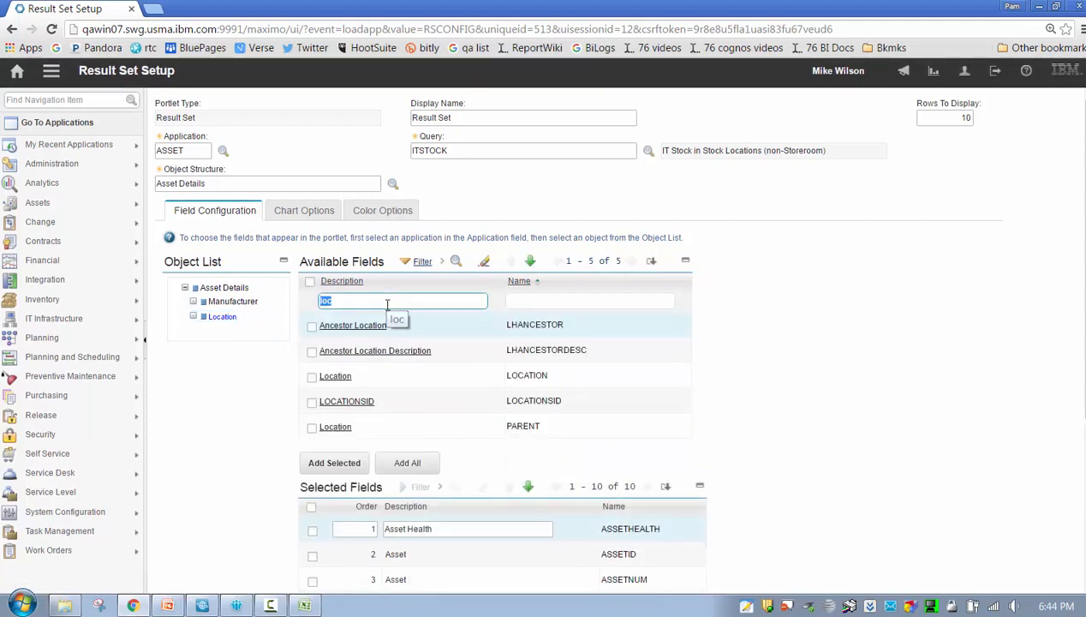
{"action": "left_click", "coordinate": [408, 463]}
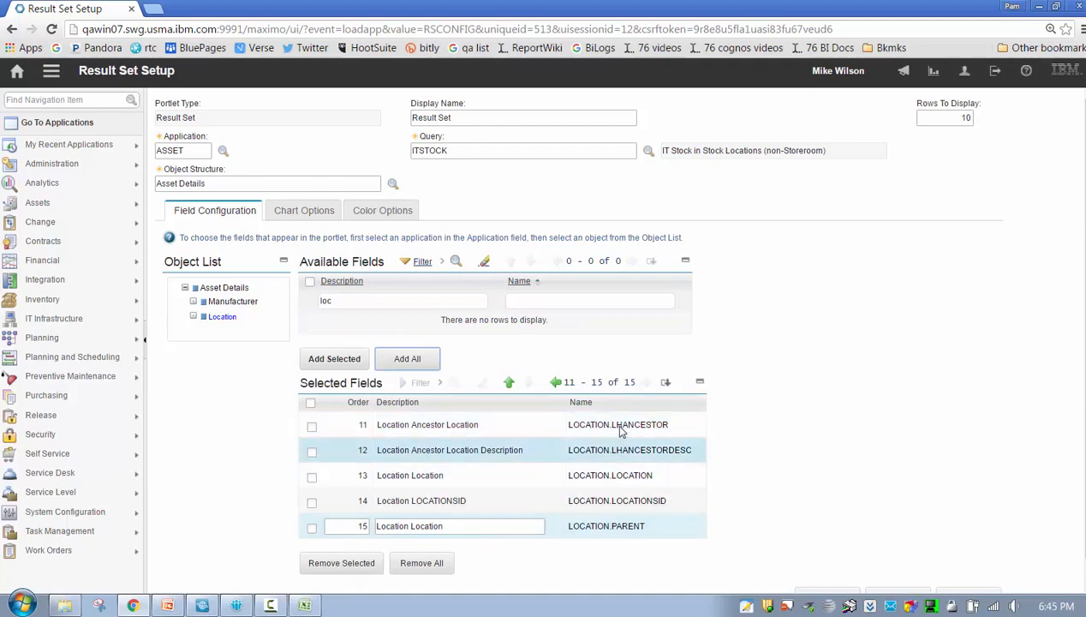
Save and finish the asset portlet configuration, and download the Result Set's results as a CSV file.
{"action": "left_click", "coordinate": [555, 382]}
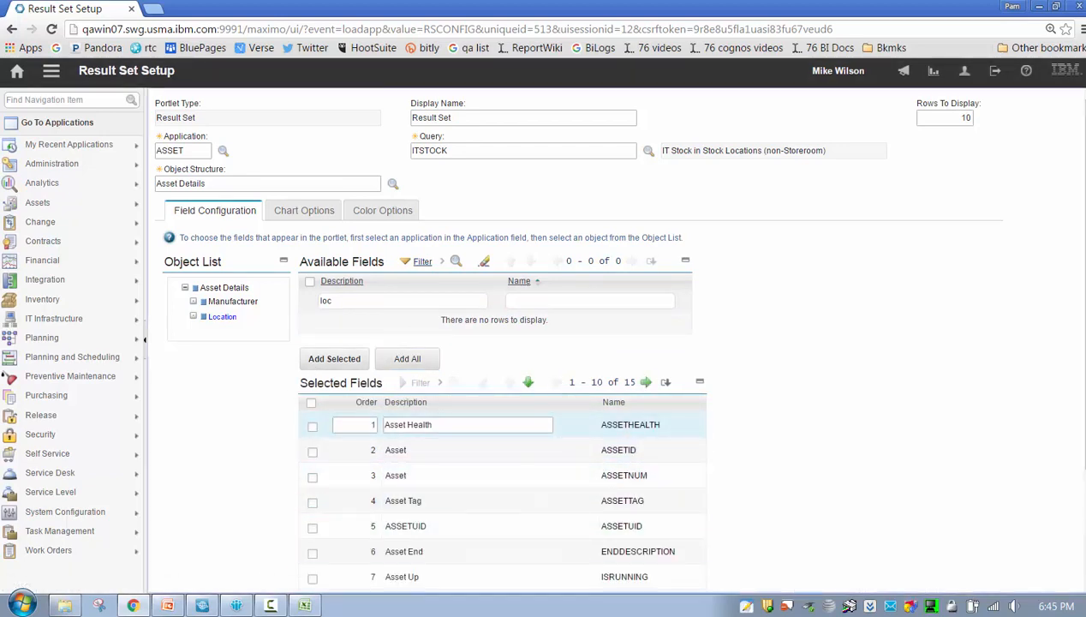
{"action": "scroll", "coordinate": [874, 587], "scroll_direction": "down", "scroll_amount": 2}
{"action": "left_click", "coordinate": [898, 572]}
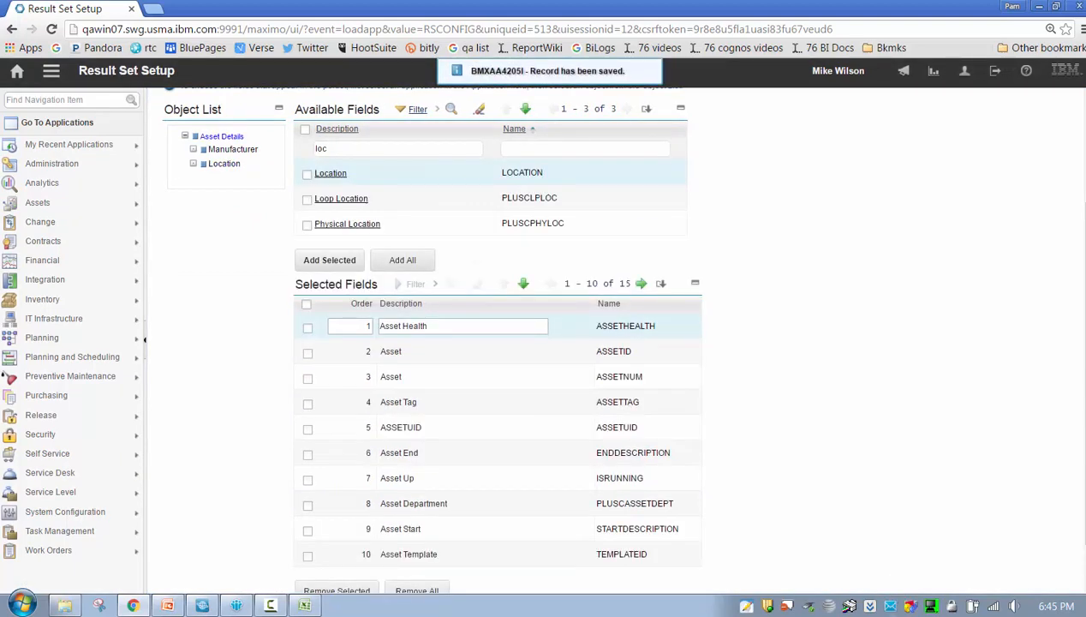
{"action": "left_click", "coordinate": [827, 572]}
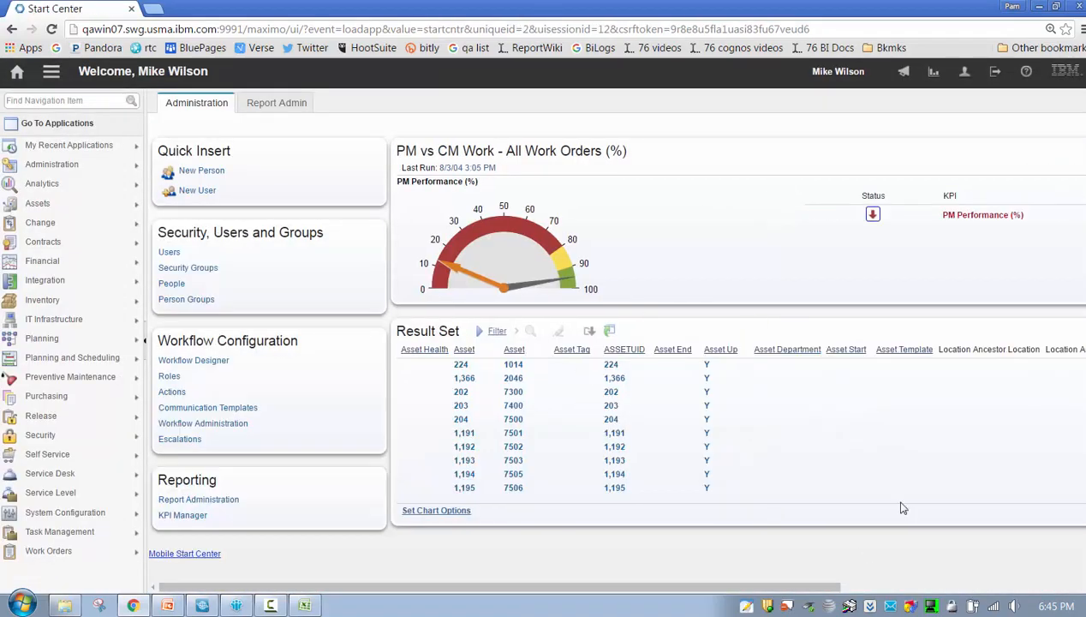
{"action": "left_click", "coordinate": [597, 337]}
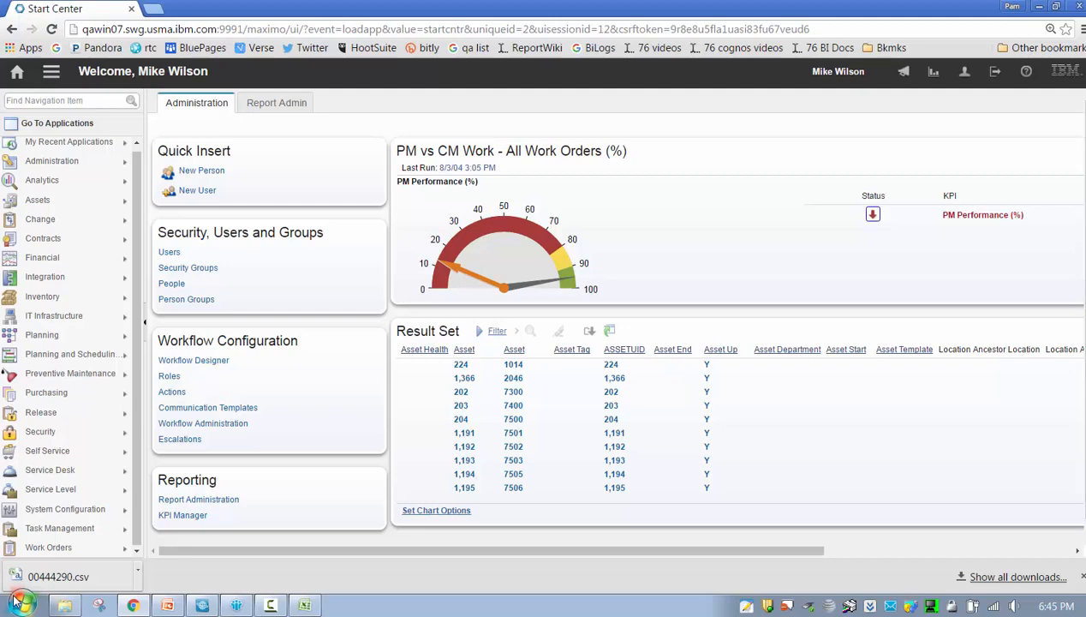
Reopen the Result Set portlet's setup to review its asset field configuration and return to the Start Center.
{"action": "left_click", "coordinate": [1050, 551]}
{"action": "left_click", "coordinate": [1047, 332]}
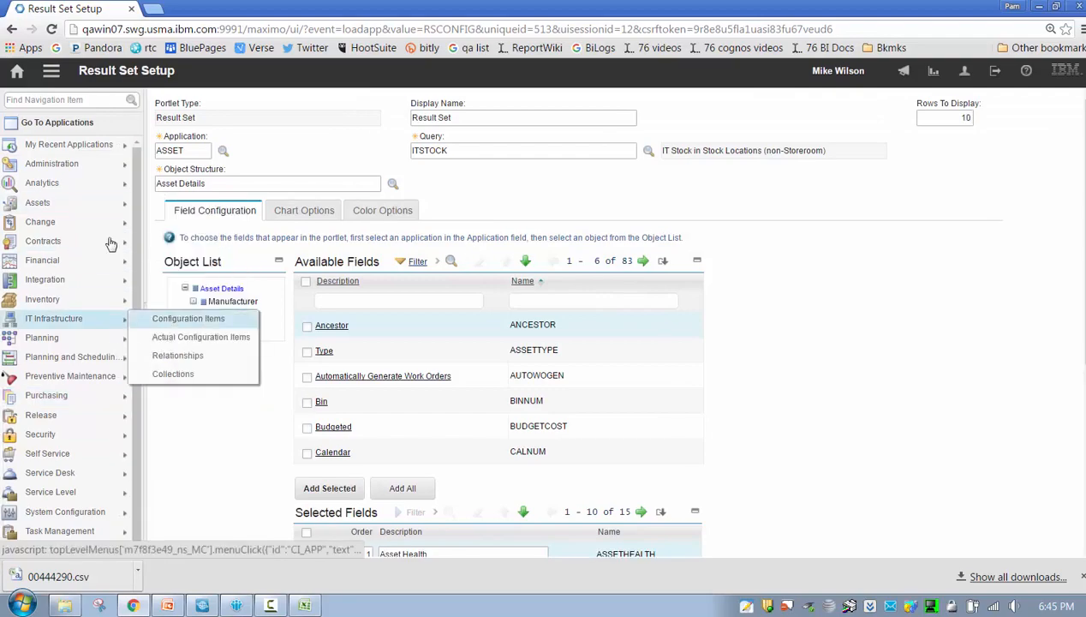
{"action": "scroll", "coordinate": [514, 385], "scroll_direction": "down", "scroll_amount": 4}
{"action": "left_click", "coordinate": [838, 547]}
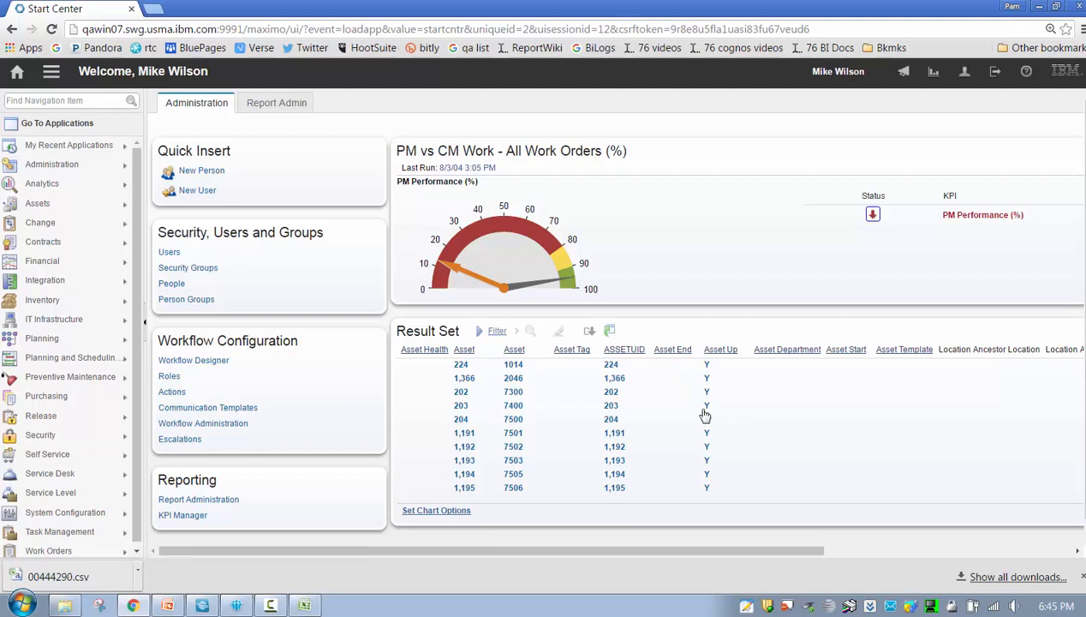
Download the asset Result Set's results as a CSV file once more.
{"action": "left_click", "coordinate": [591, 334]}
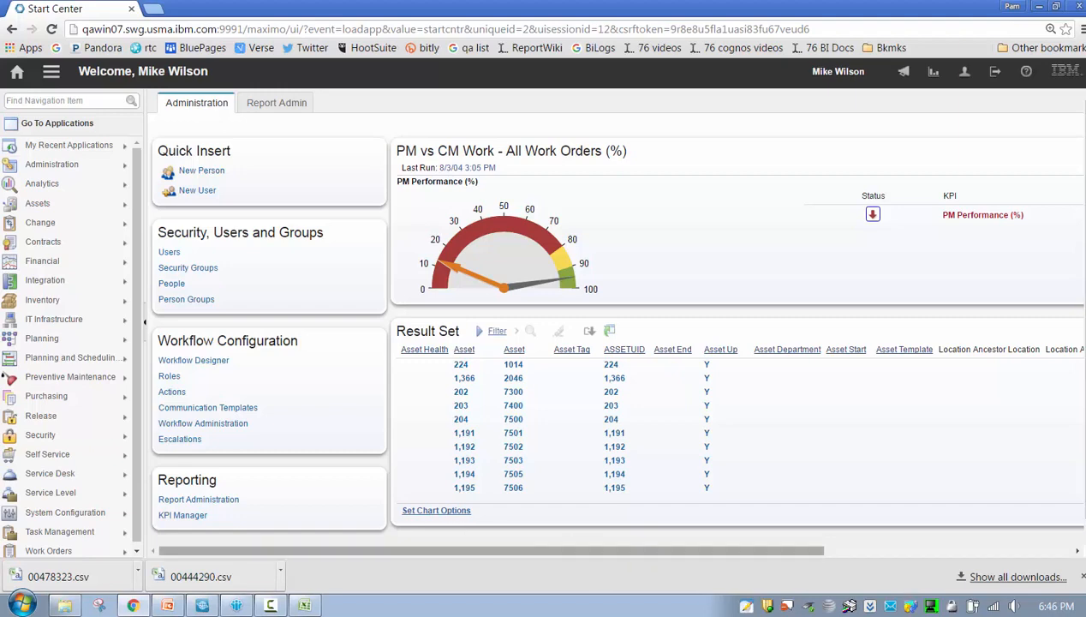
{"action": "left_click", "coordinate": [273, 607]}
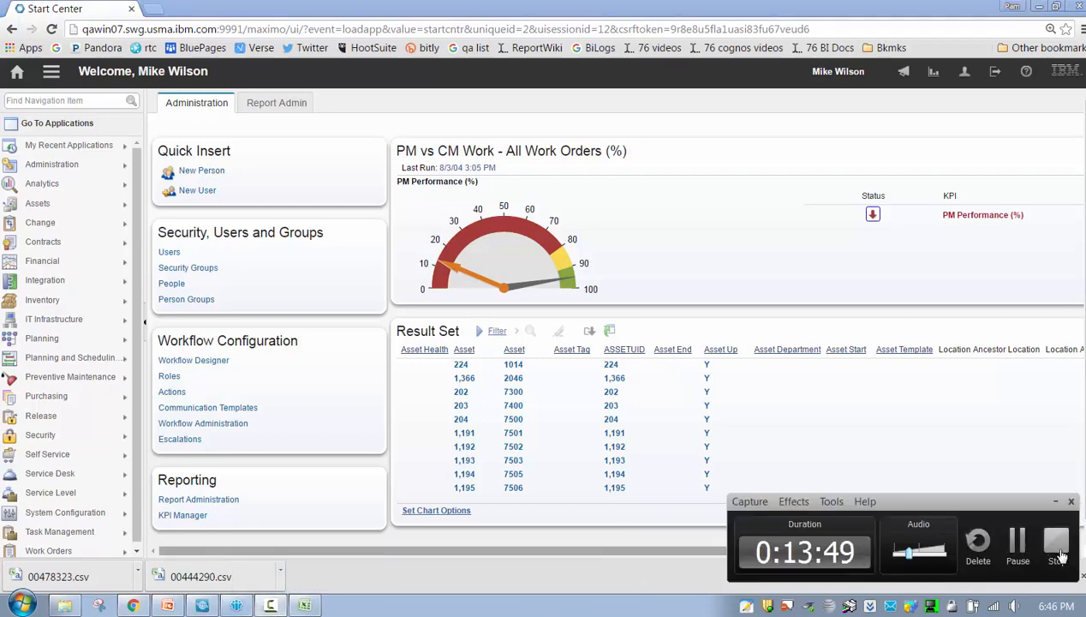